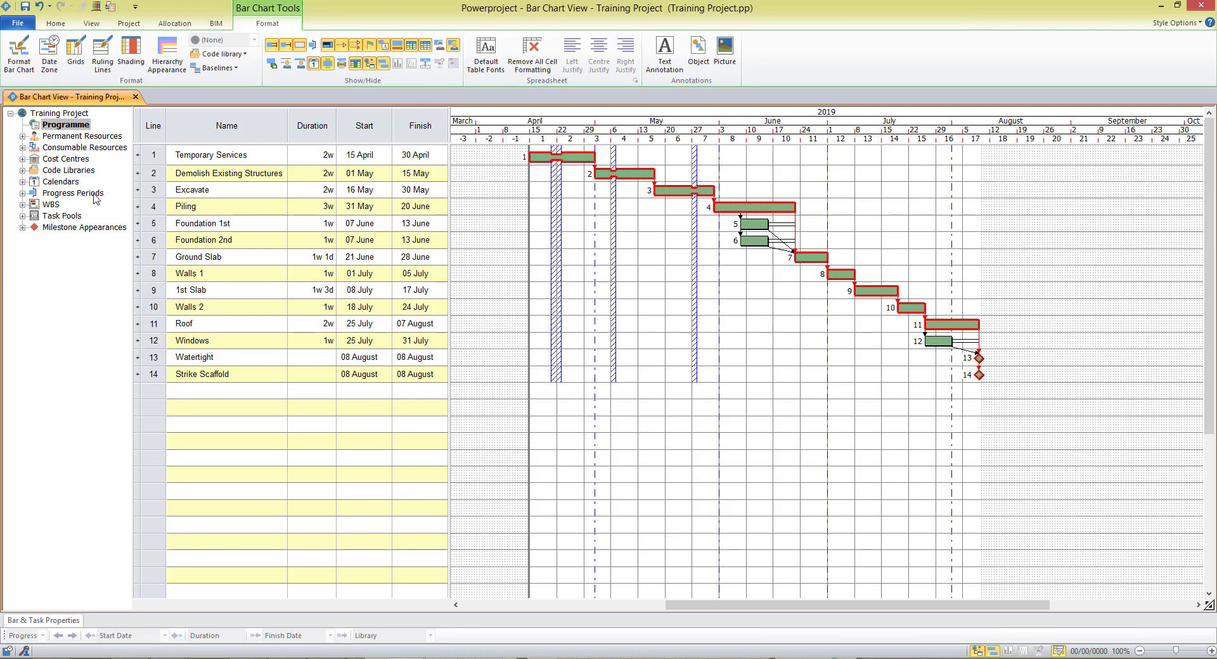
# Step: Expand Code Libraries and Trades Contractor, and widen the tree so full contractor names show
pyautogui.click(22, 170)
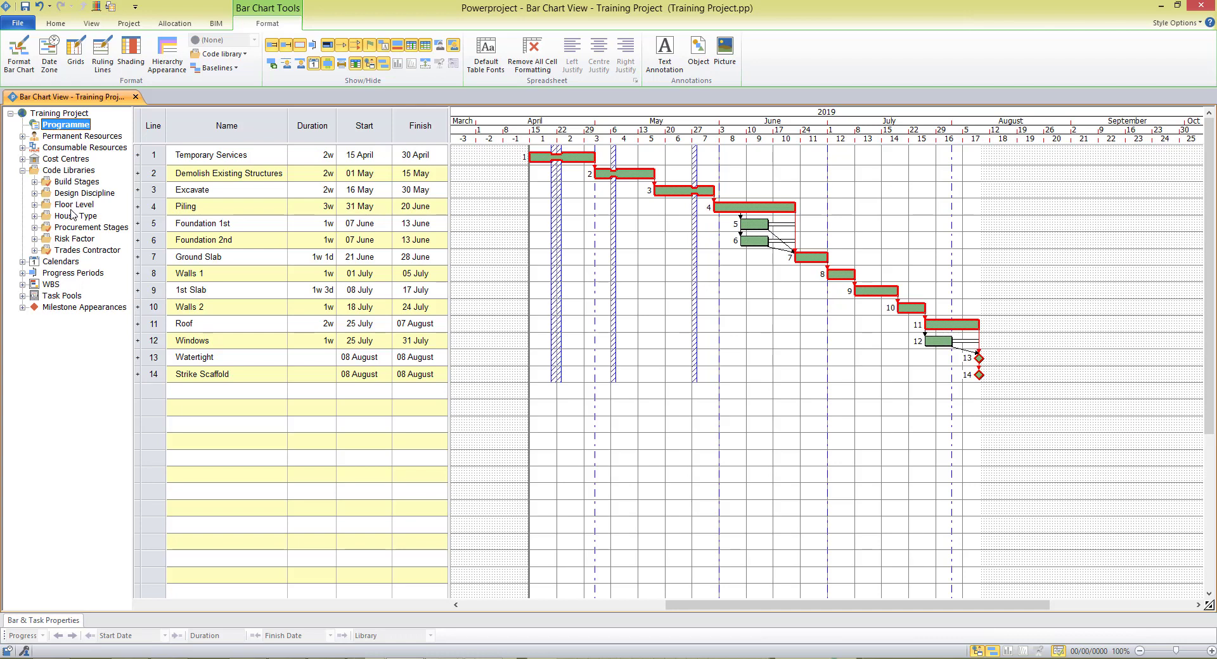
pyautogui.click(34, 250)
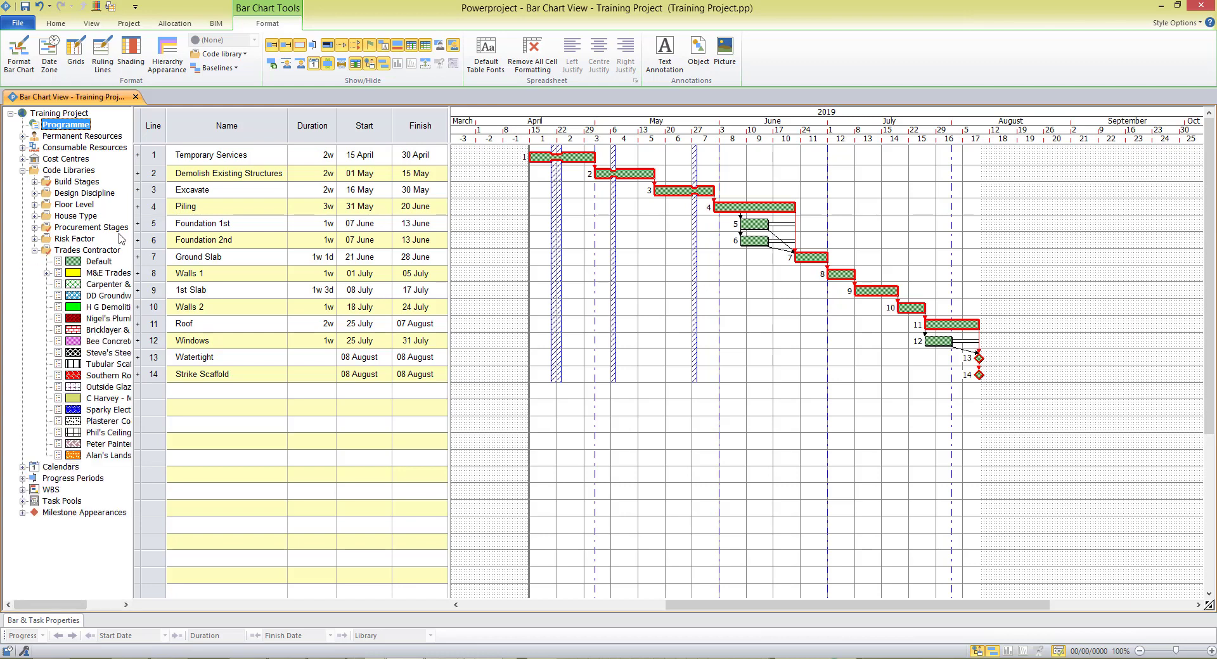
pyautogui.moveTo(132, 239); pyautogui.dragTo(187, 239)
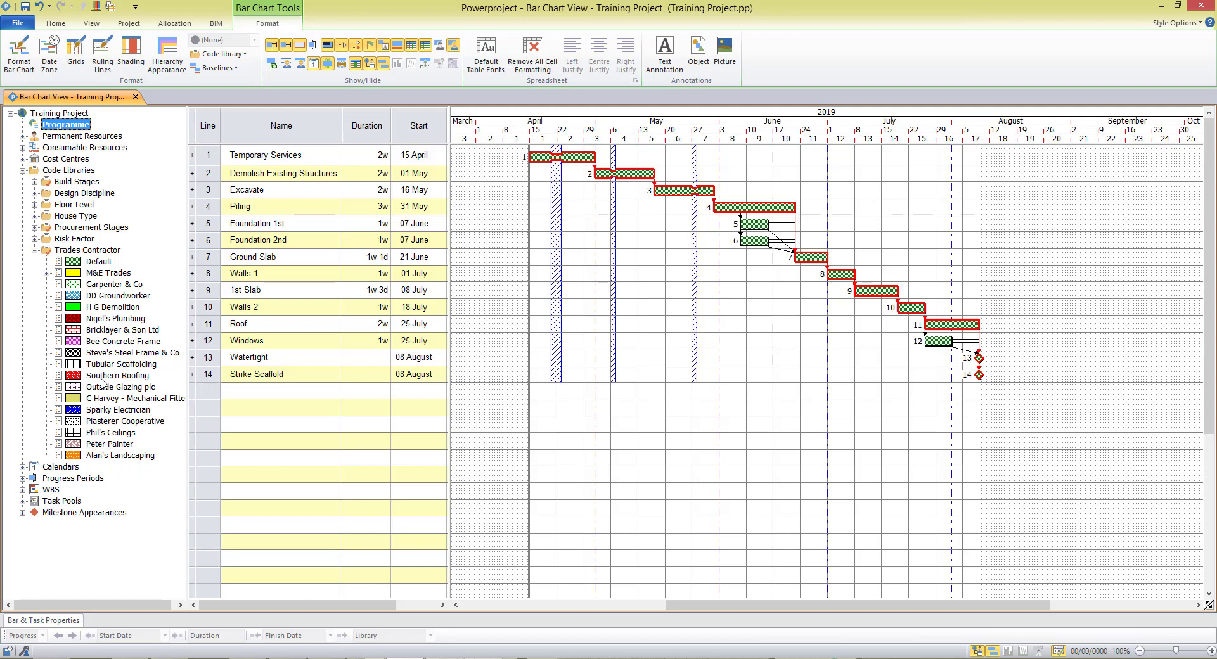
# Step: Open the Carpenter & Co entry's properties and close them unchanged
pyautogui.rightClick(94, 287)
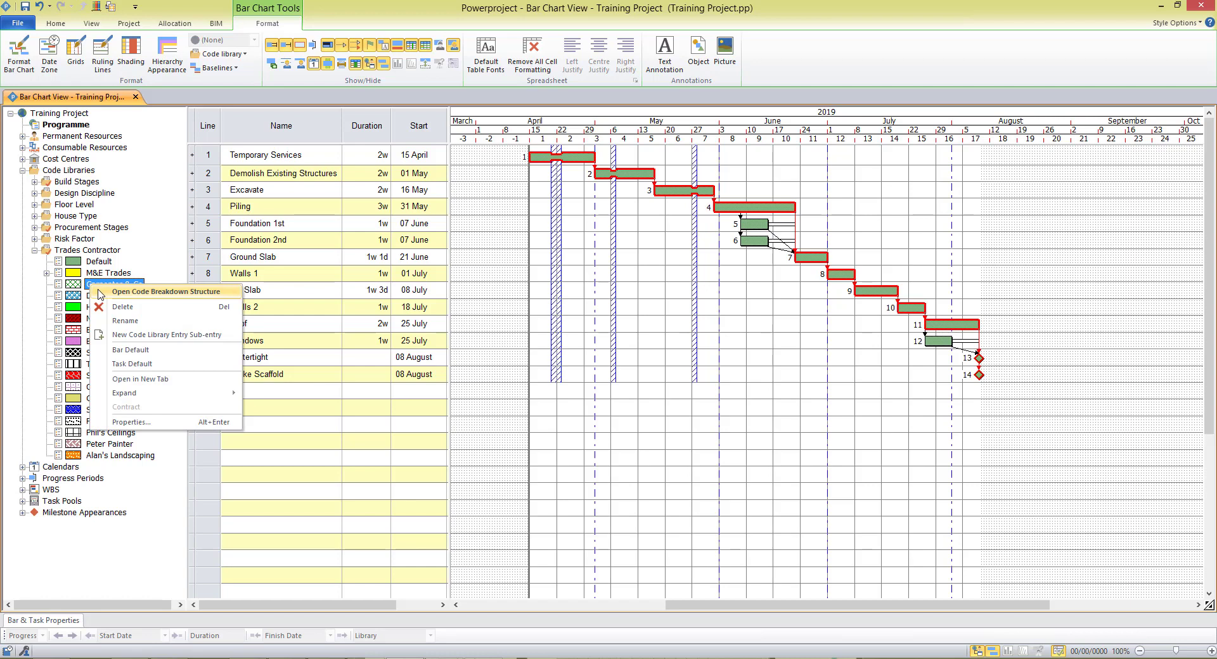
pyautogui.click(135, 324)
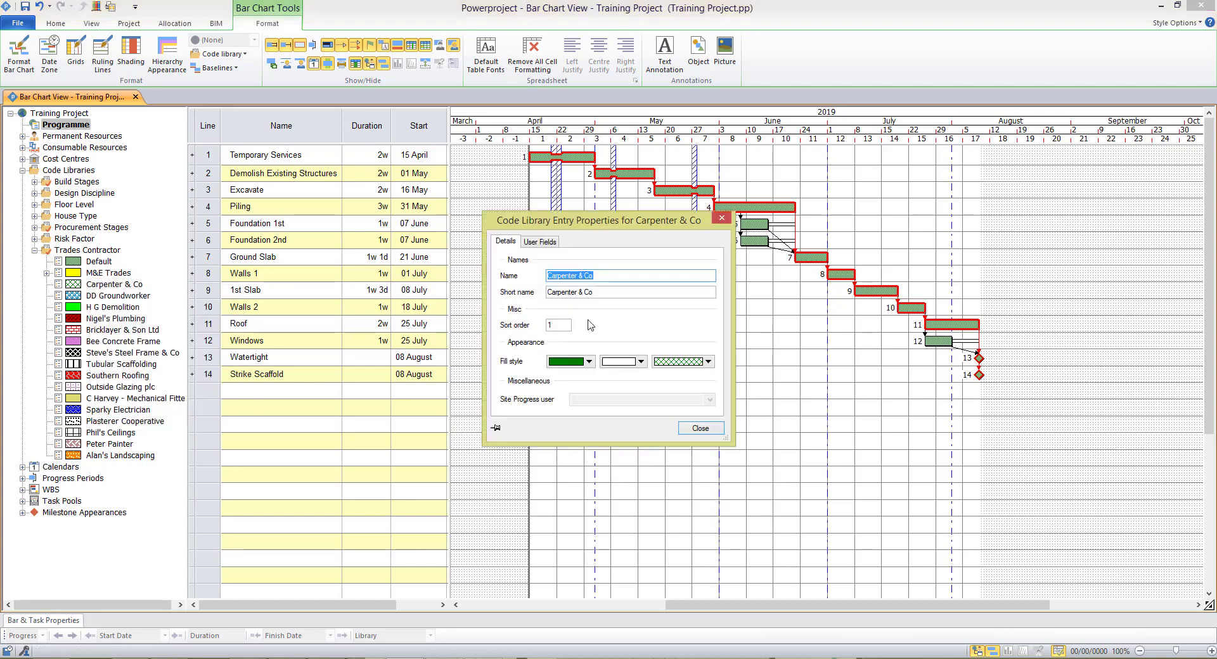
pyautogui.click(700, 428)
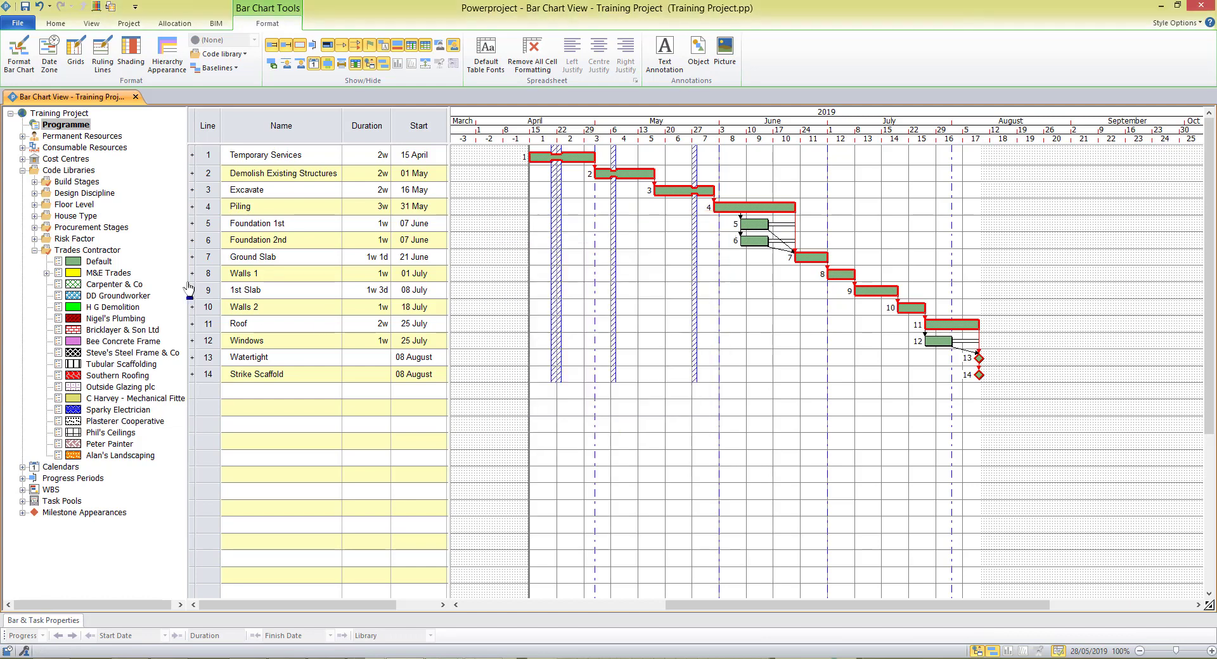
# Step: Add a Trades Contractor entry named ACME Builders with a yellow fill
pyautogui.rightClick(85, 251)
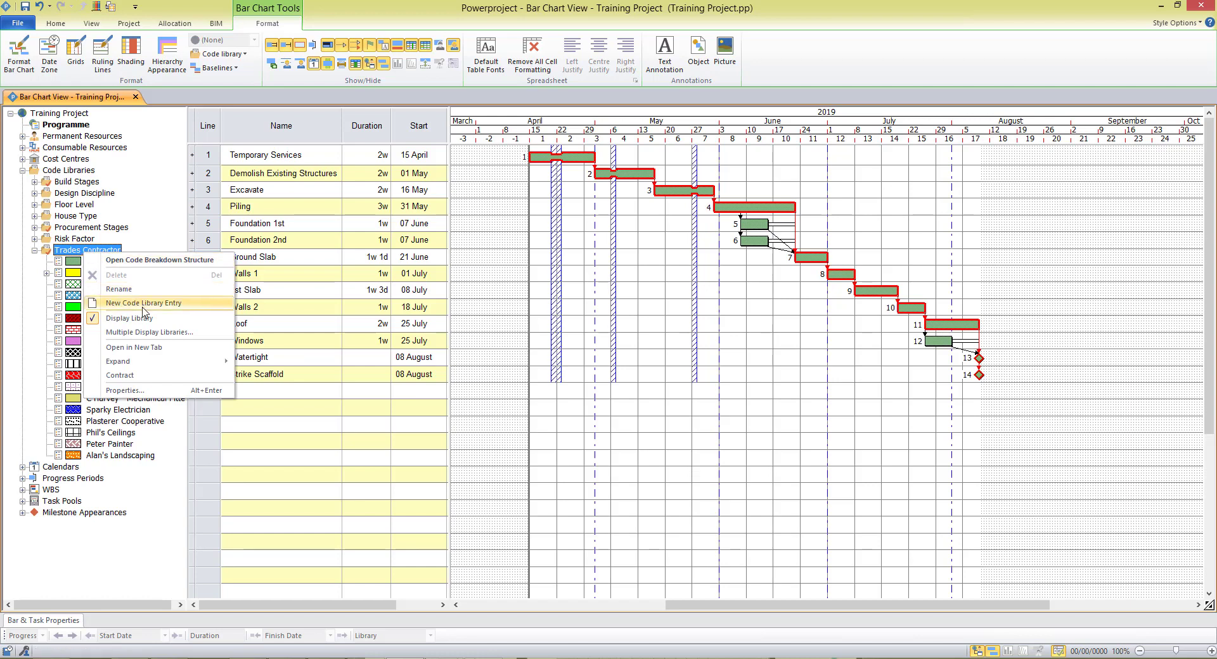
pyautogui.click(143, 304)
pyautogui.write('ACME Builders')
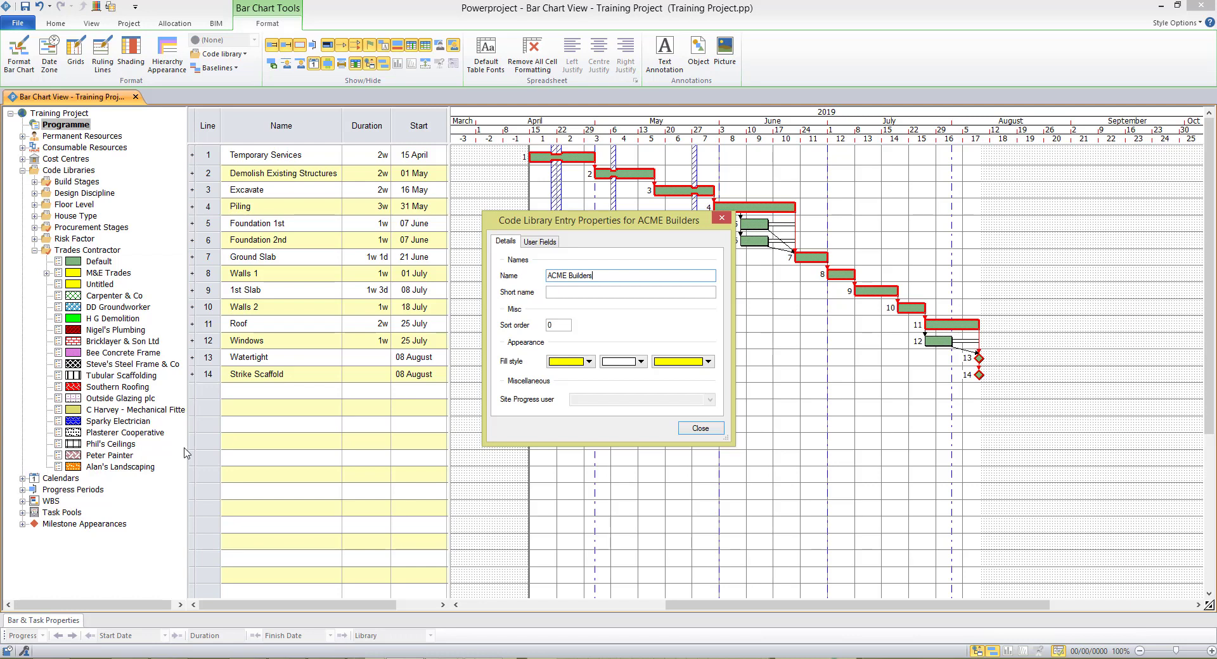
pyautogui.click(700, 429)
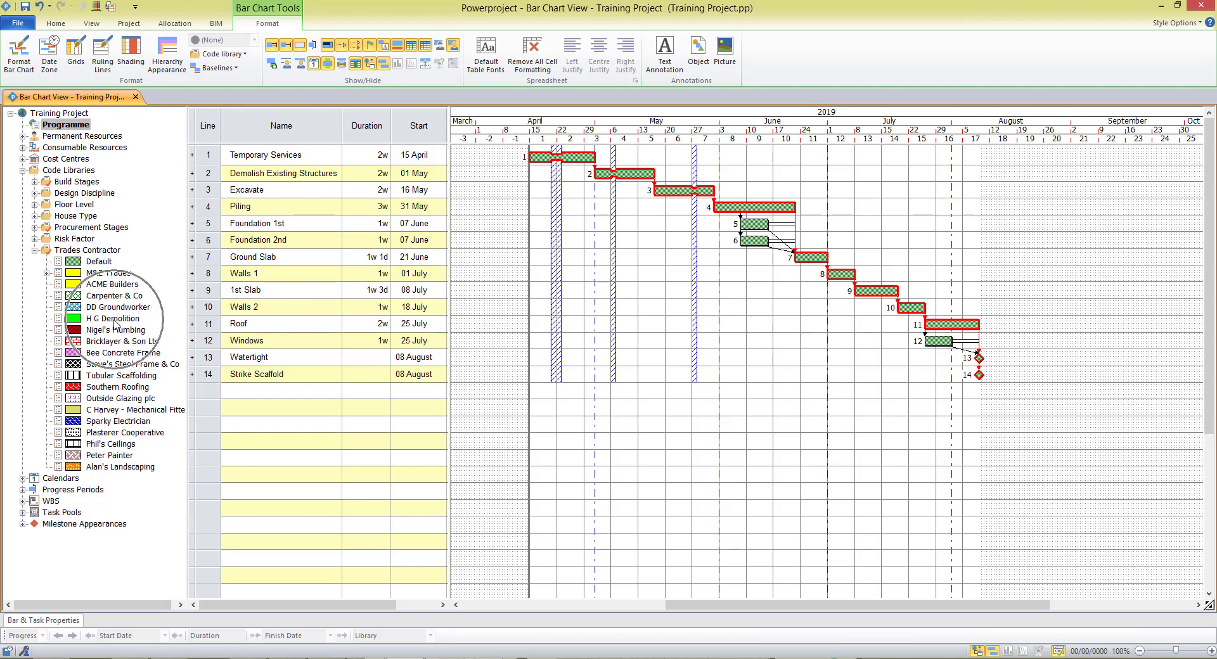
# Step: Assign H G Demolition to Demolish Existing Structures and DD Groundworker to Excavate and both Foundations
pyautogui.moveTo(116, 323); pyautogui.dragTo(633, 178)
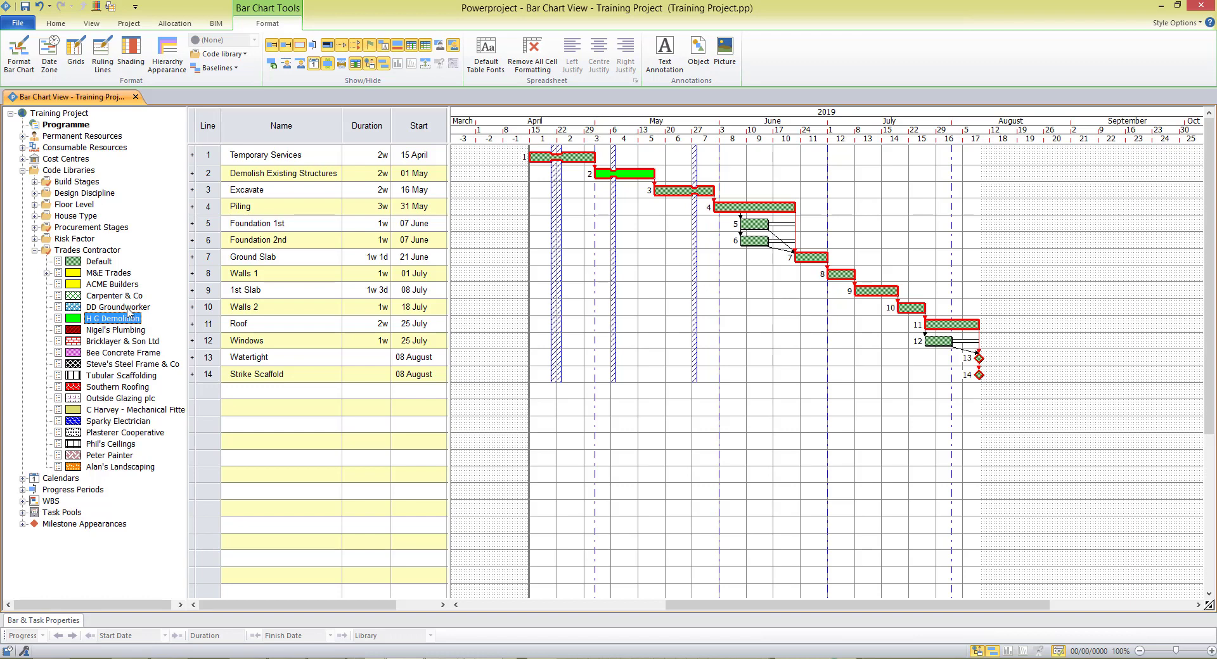
pyautogui.moveTo(131, 307); pyautogui.dragTo(670, 195)
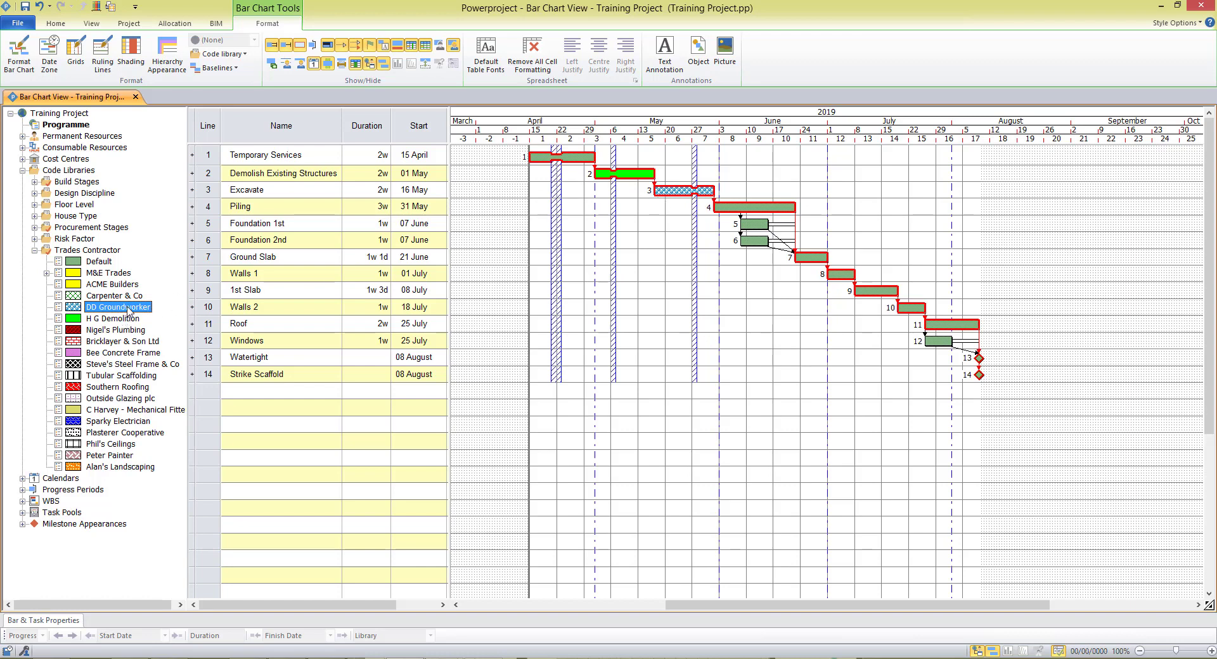
pyautogui.moveTo(128, 310); pyautogui.dragTo(752, 229)
pyautogui.moveTo(135, 311); pyautogui.dragTo(754, 239)
# Step: Assign ACME Builders to Piling, Walls 1 and Walls 2, undoing the accidental Watertight bar
pyautogui.click(841, 277)
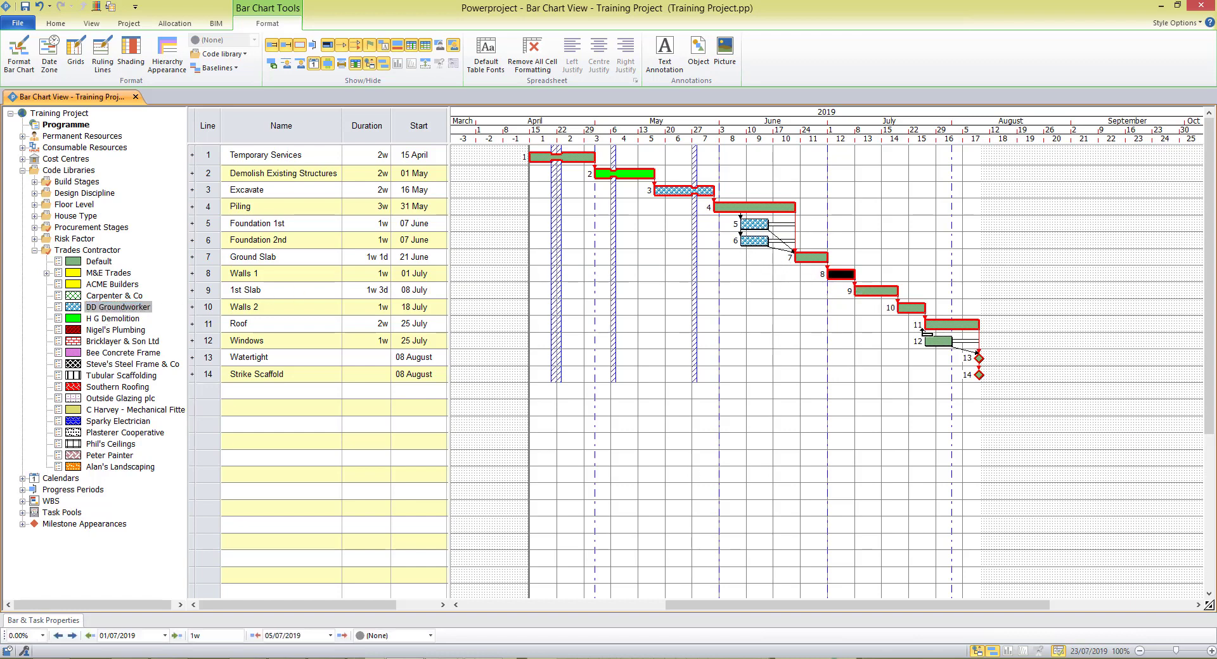
pyautogui.keyDown('ctrl'); pyautogui.click(909, 308); pyautogui.keyUp('ctrl')
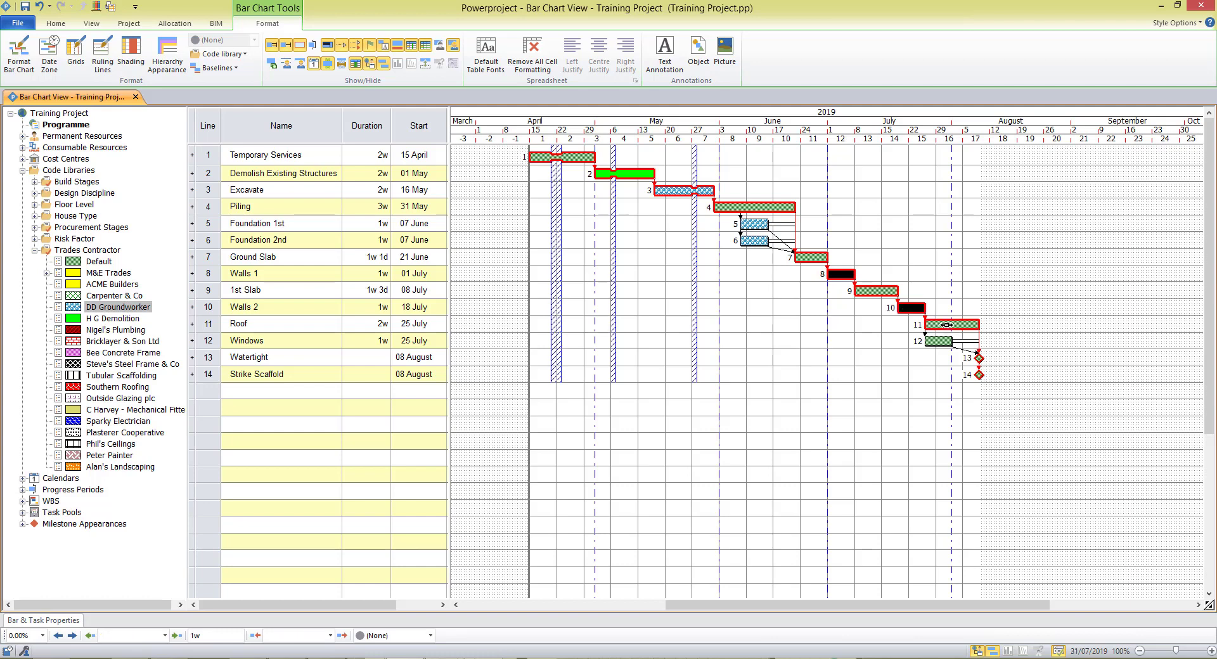
pyautogui.keyDown('ctrl'); pyautogui.click(742, 207); pyautogui.keyUp('ctrl')
pyautogui.moveTo(114, 285); pyautogui.dragTo(723, 211)
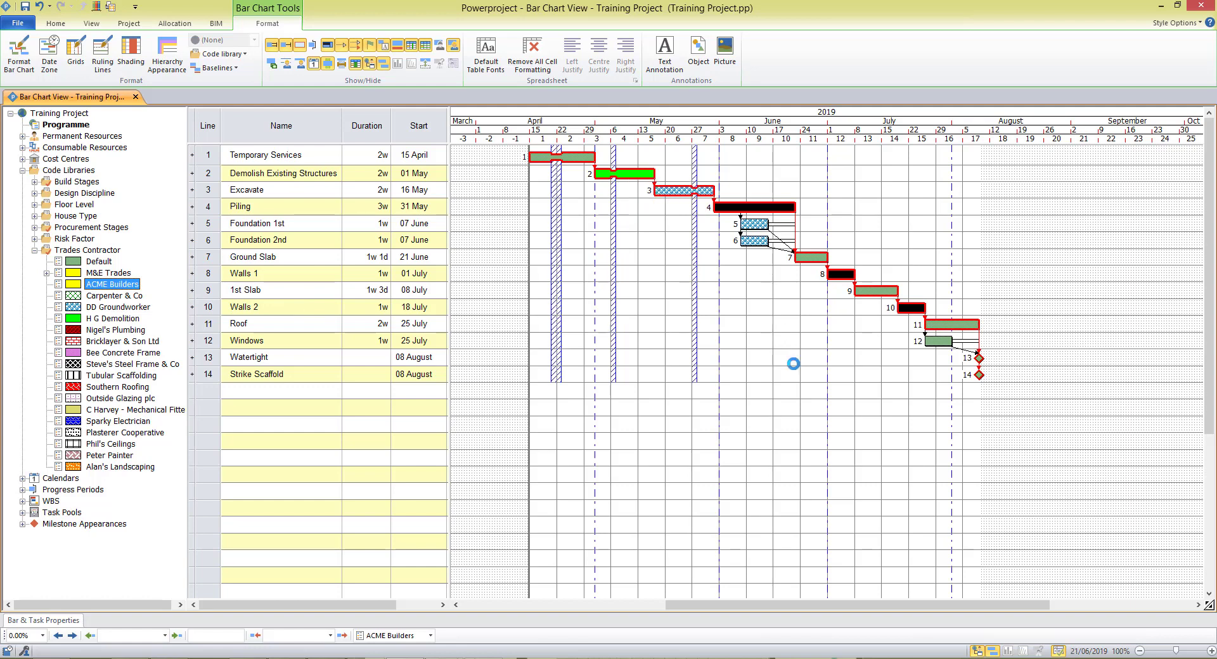
pyautogui.click(790, 358)
pyautogui.hotkey('ctrl', 'z')
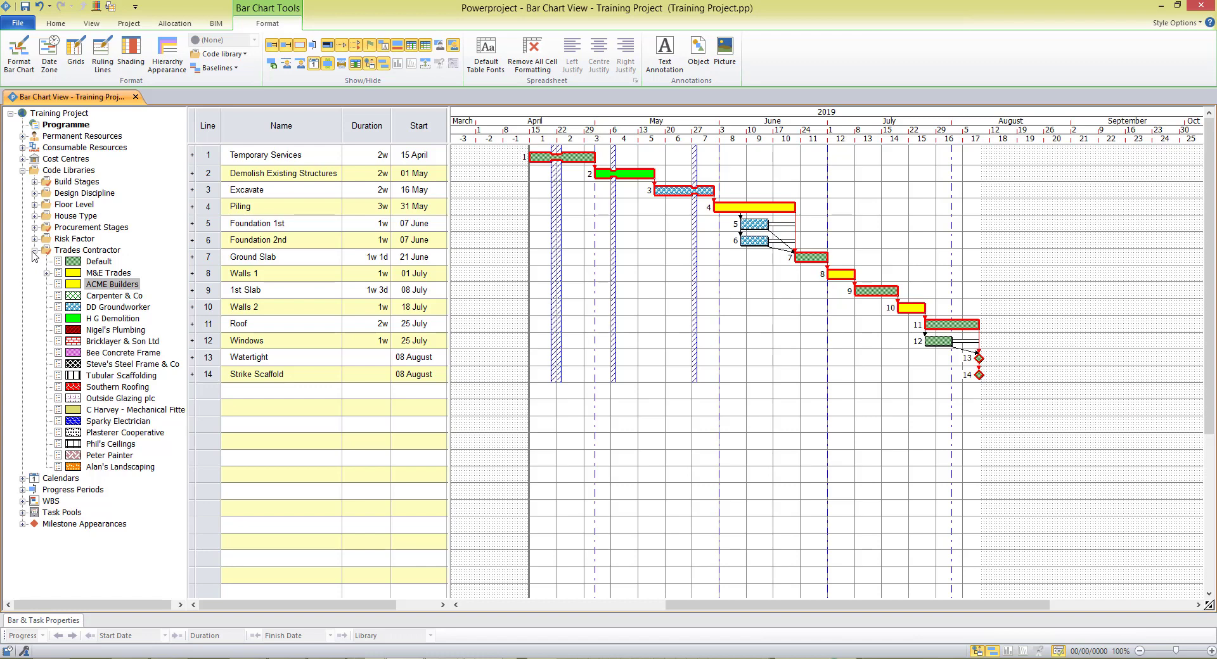
pyautogui.rightClick(92, 290)
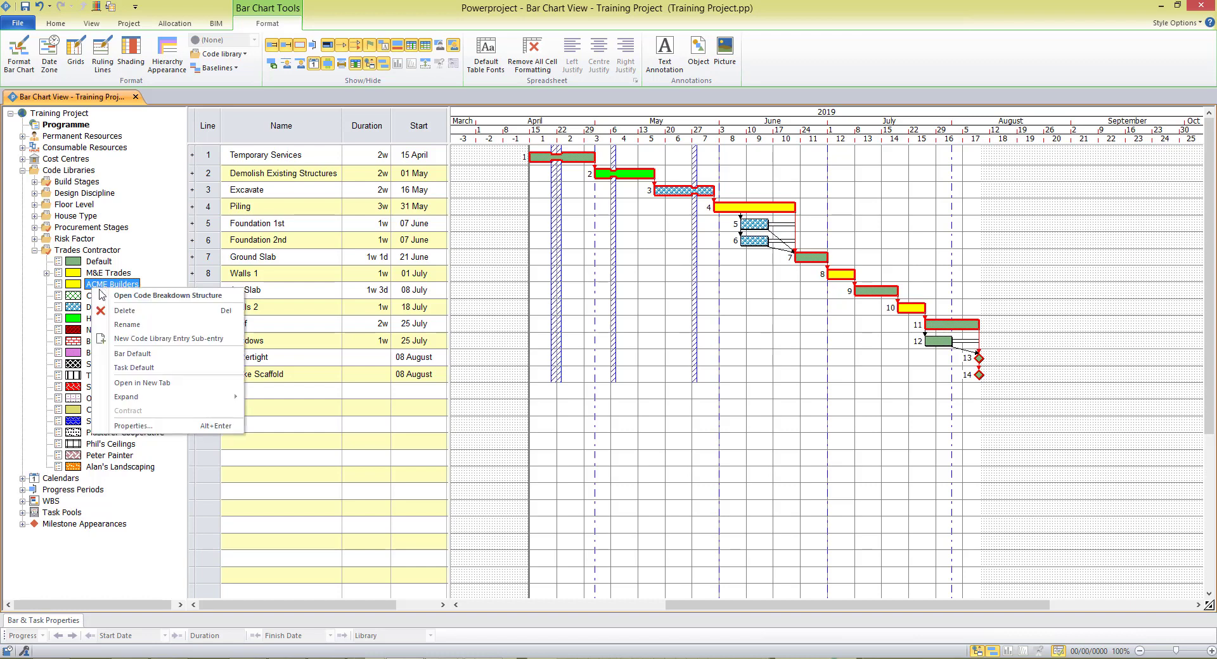
pyautogui.click(139, 299)
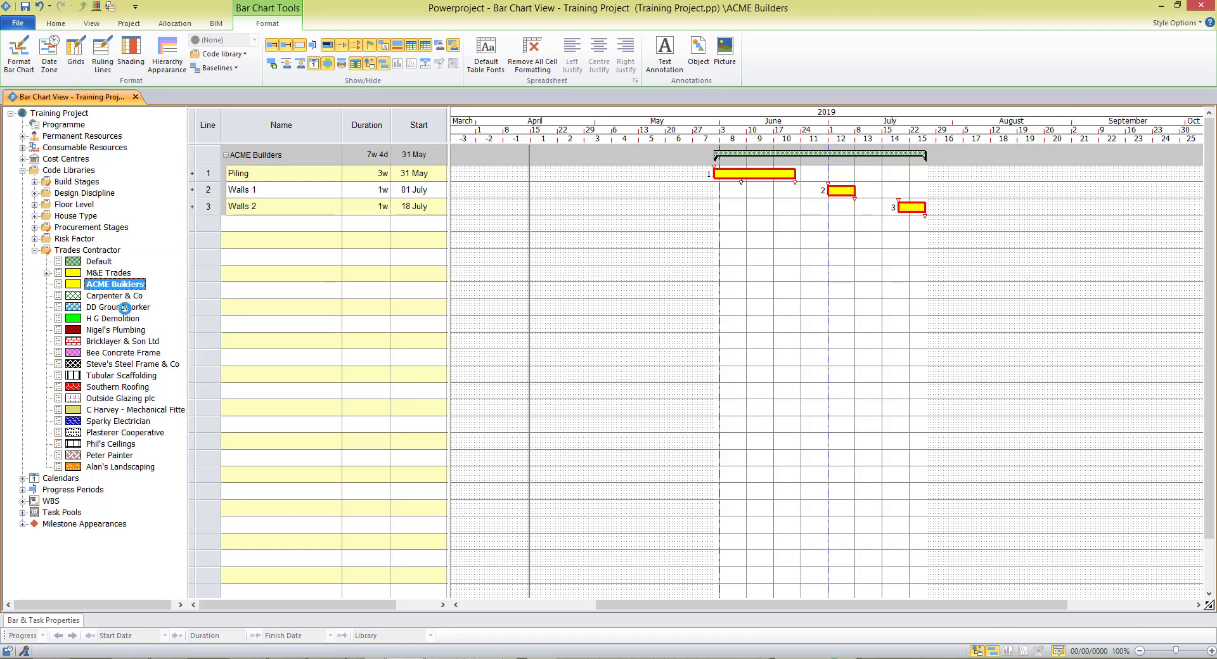
pyautogui.click(124, 307)
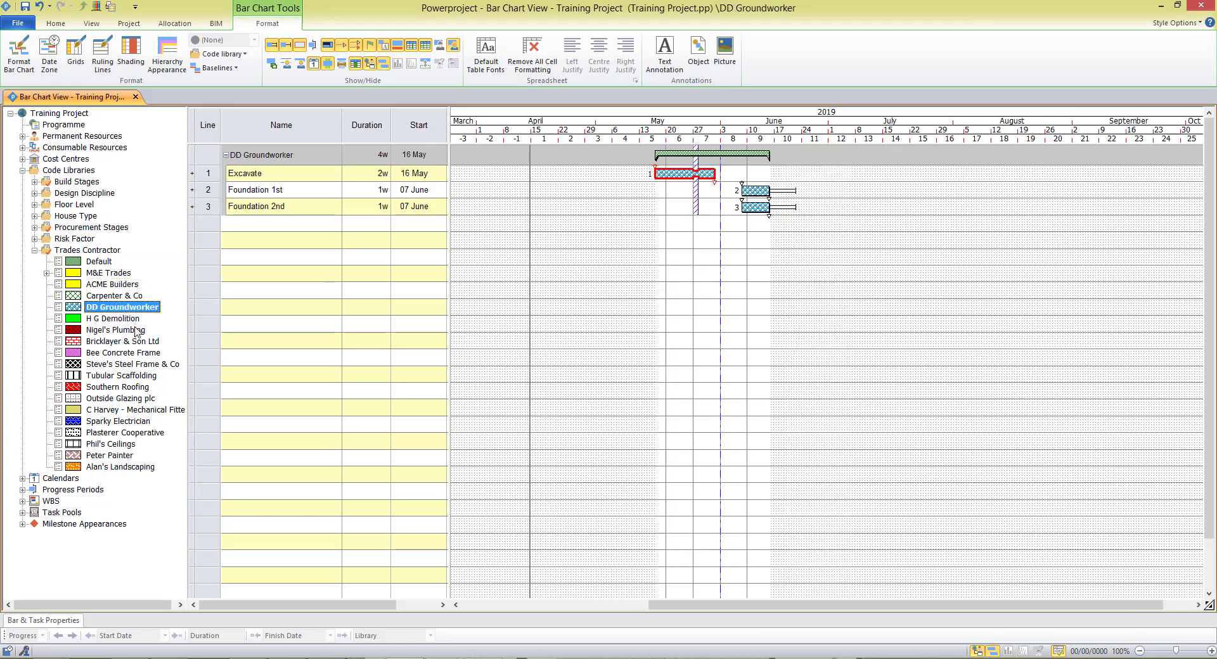
pyautogui.click(114, 319)
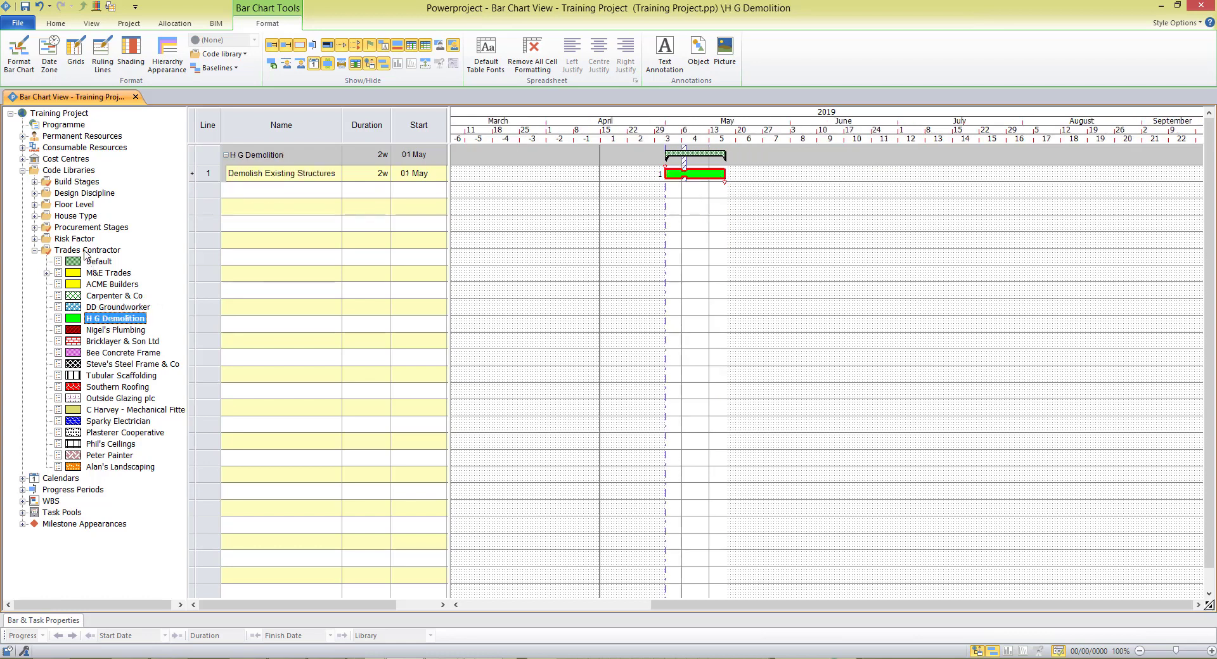
pyautogui.click(50, 127)
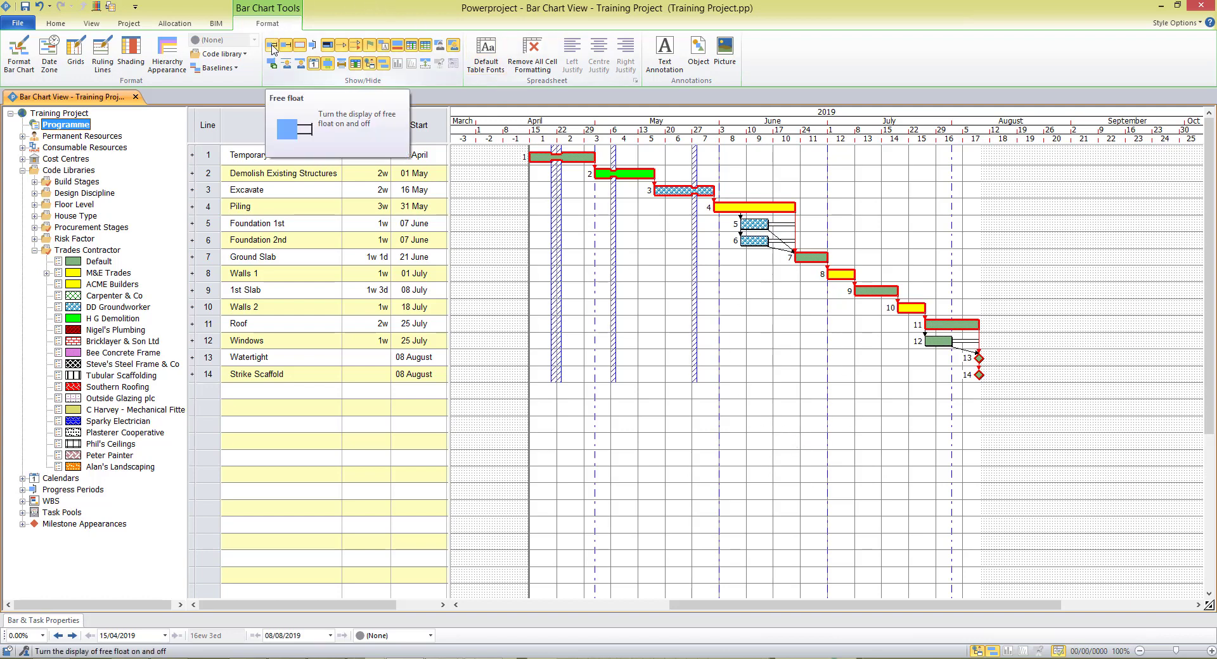
# Step: Toggle critical path and links off and back on, and show float after the bars
pyautogui.click(303, 49)
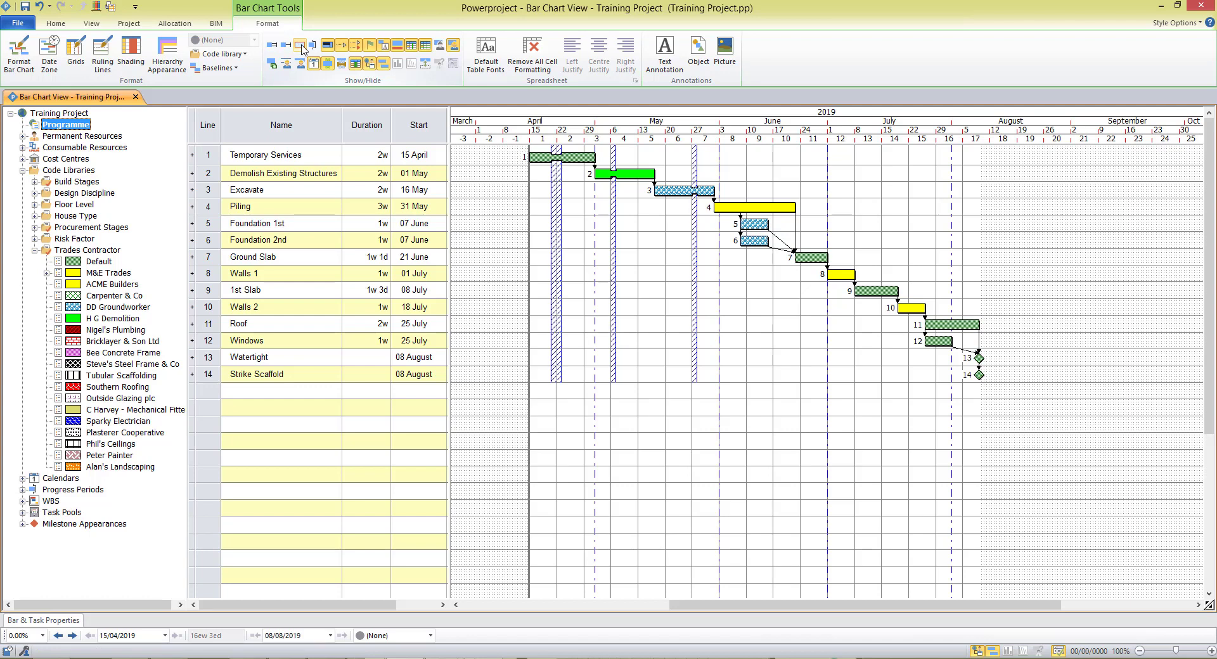
pyautogui.click(343, 48)
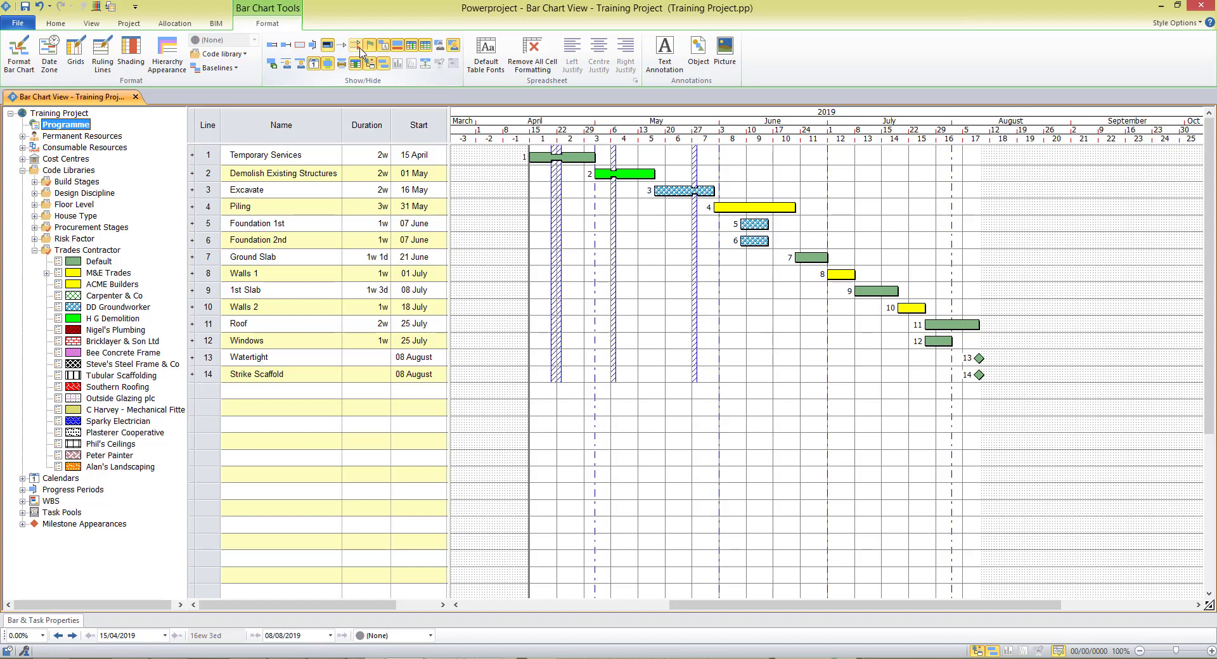
pyautogui.click(345, 49)
pyautogui.click(286, 47)
pyautogui.click(271, 47)
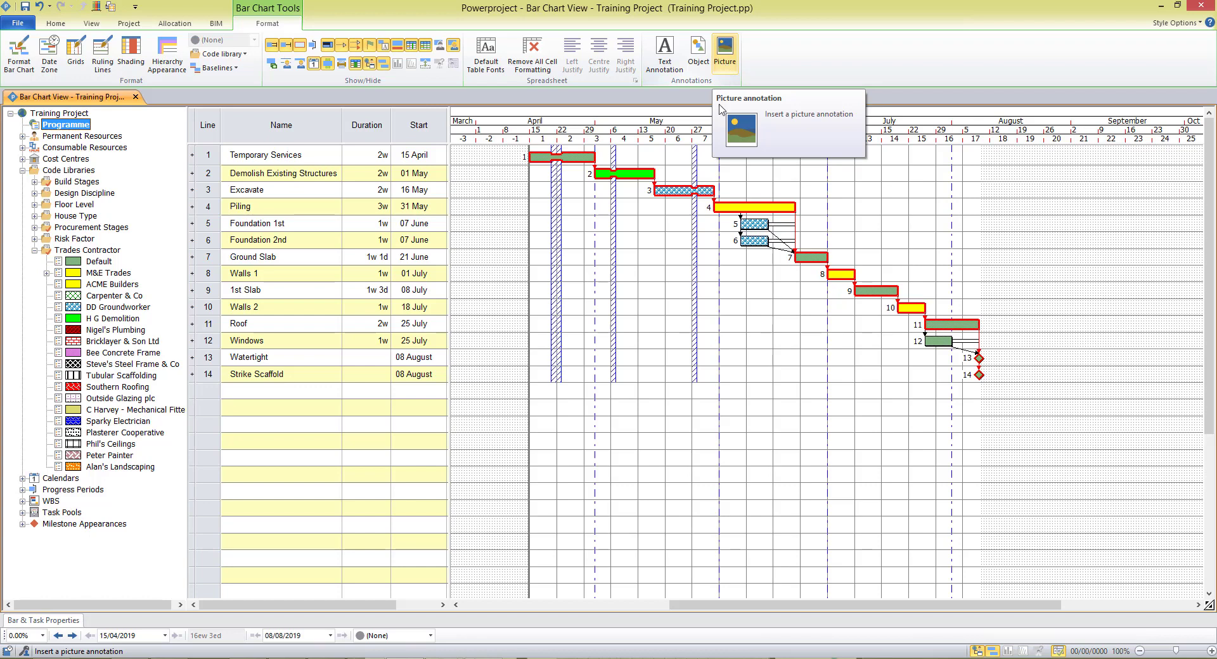
# Step: Add a 'Client Visit' text annotation below the Ground Slab bar
pyautogui.click(668, 55)
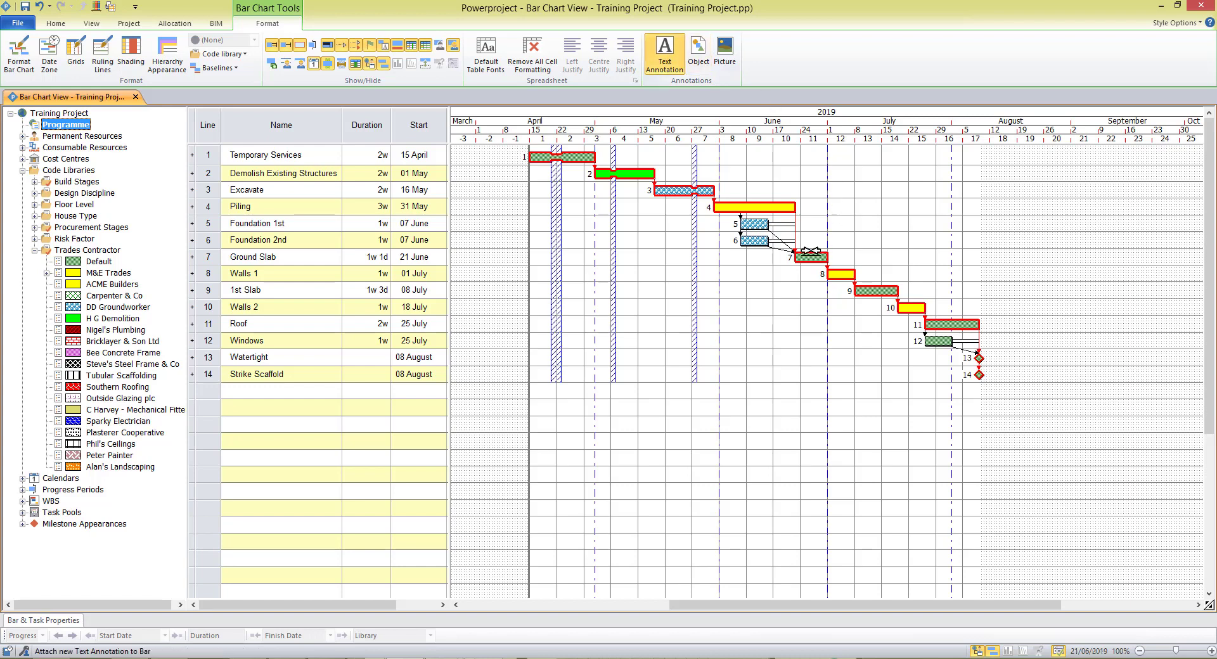
pyautogui.moveTo(719, 274)
pyautogui.mouseDown()
pyautogui.moveTo(786, 299)
pyautogui.moveTo(825, 337)
pyautogui.mouseUp()
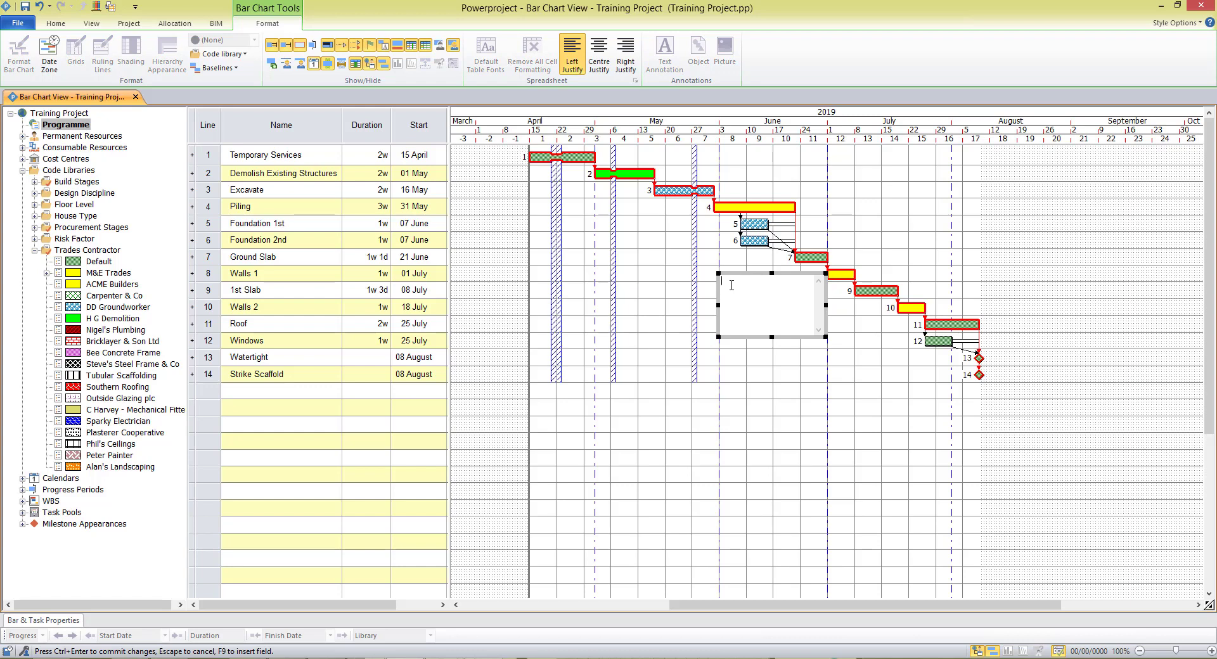
pyautogui.write('Client Visit')
pyautogui.hotkey('ctrl', 'Return')
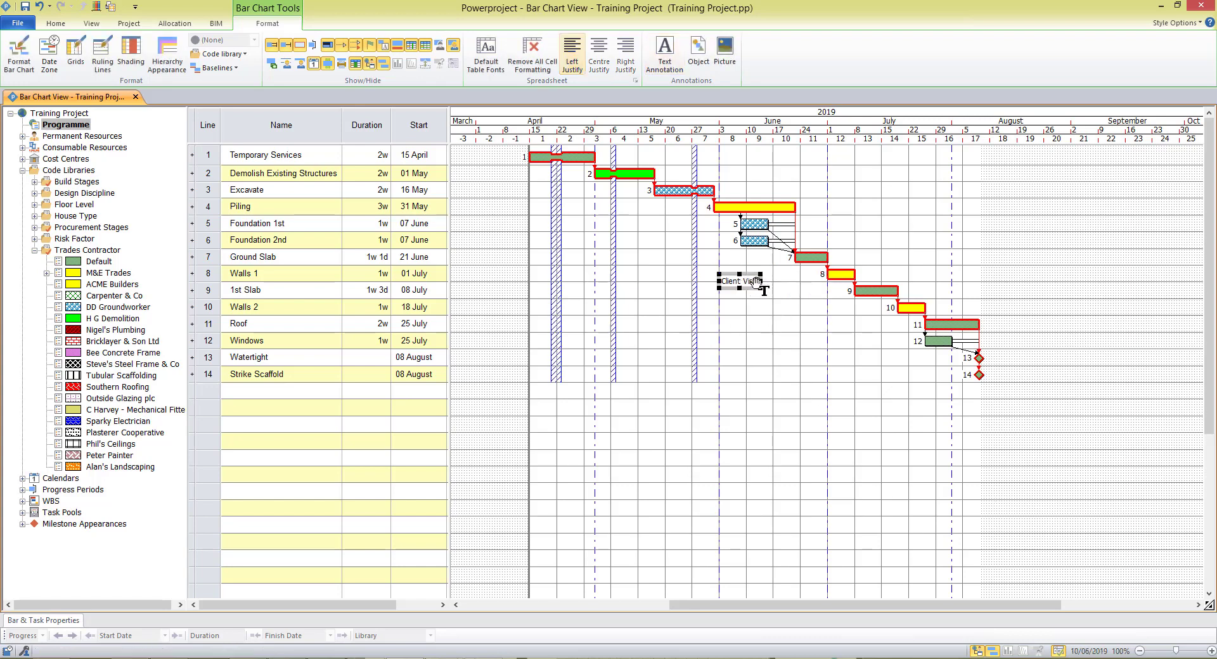
# Step: Format the Client Visit text as bold, size 12, red
pyautogui.doubleClick(748, 282)
pyautogui.moveTo(758, 282); pyautogui.dragTo(720, 282)
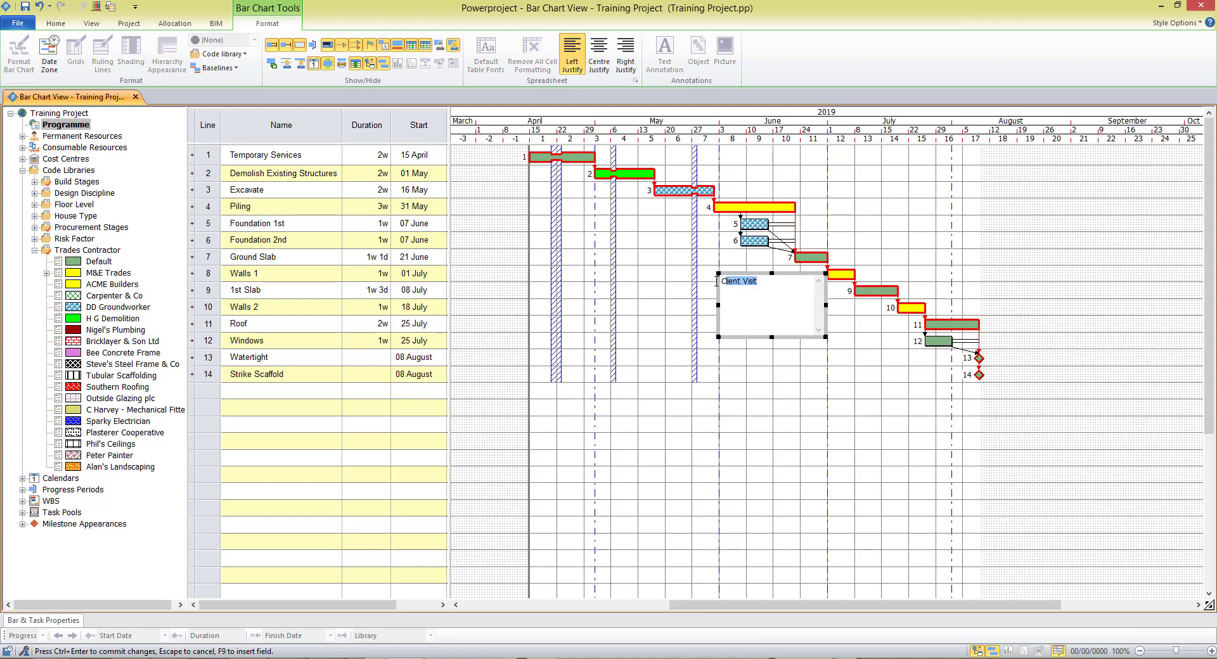
pyautogui.click(55, 26)
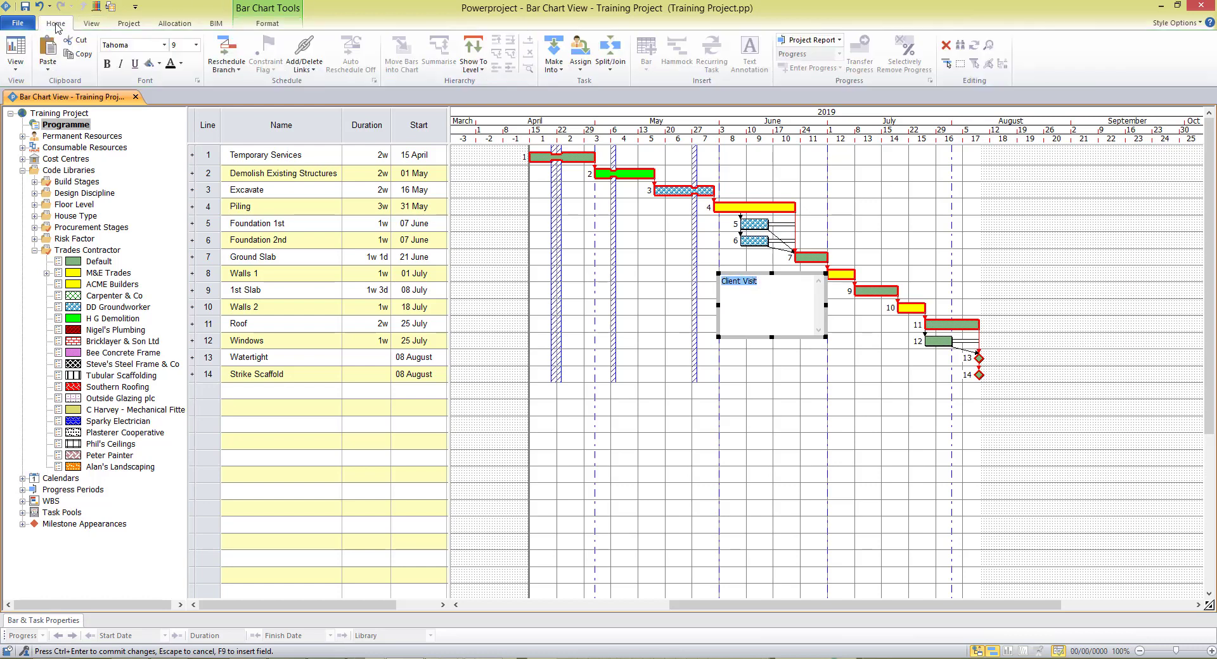
pyautogui.click(107, 64)
pyautogui.click(197, 45)
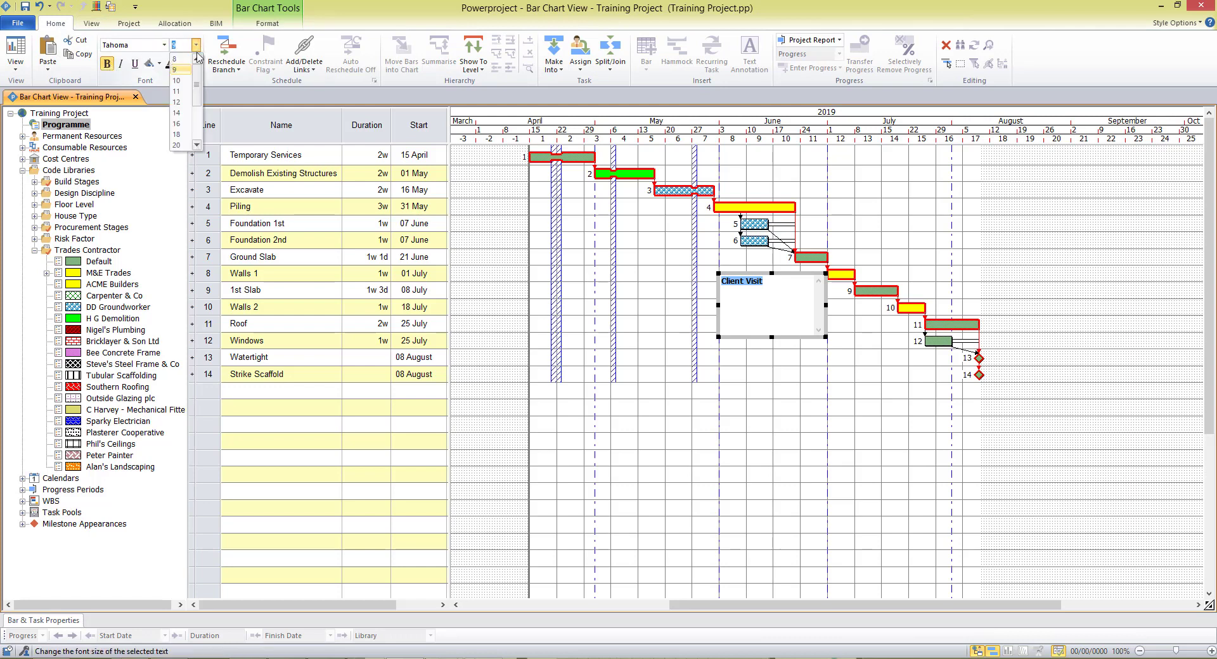
pyautogui.click(178, 102)
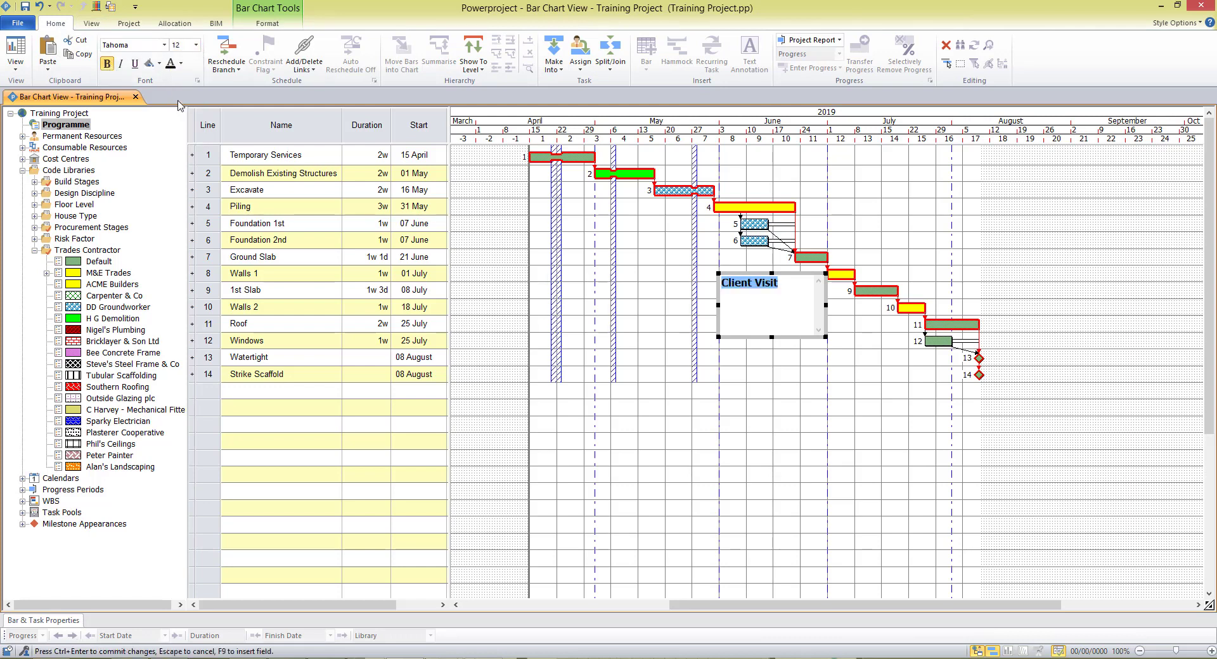
pyautogui.click(182, 64)
pyautogui.click(191, 77)
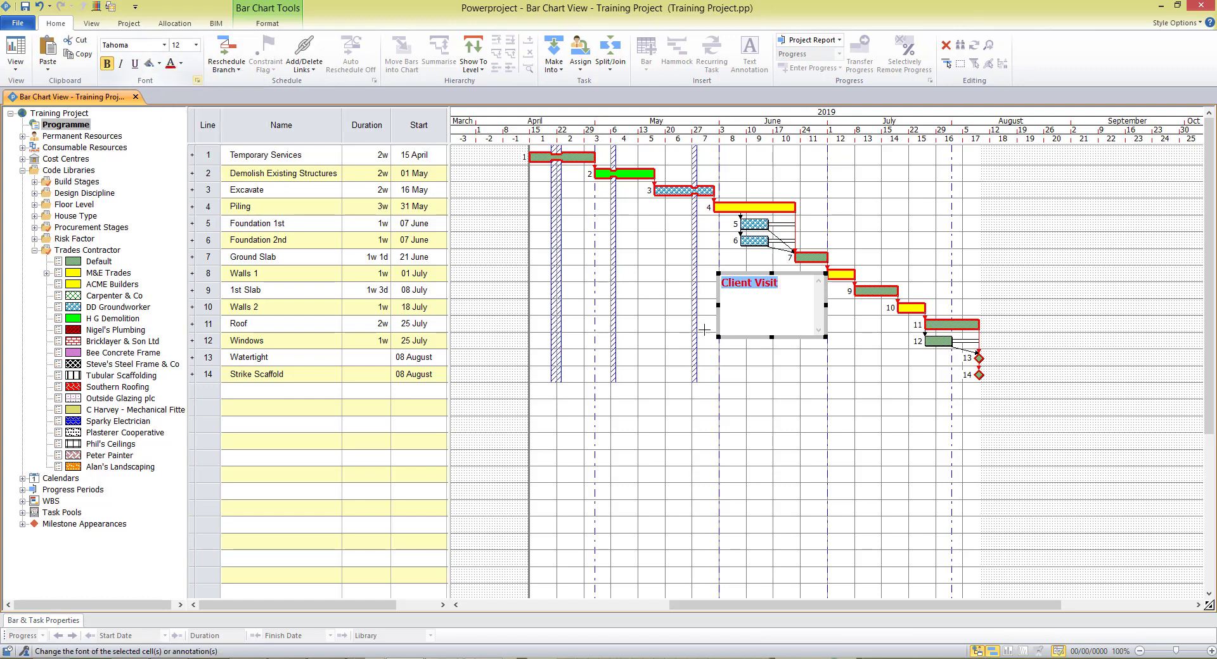
pyautogui.click(738, 279)
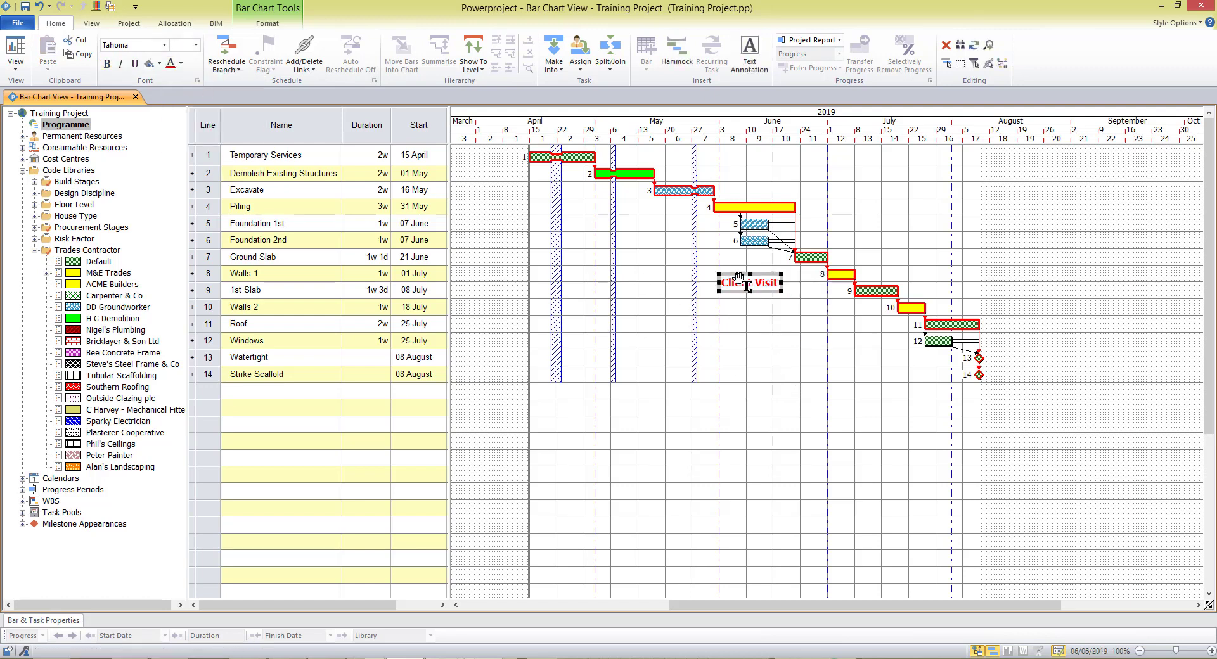
# Step: Move the Client Visit annotation up beside the Excavate bar
pyautogui.moveTo(738, 279)
pyautogui.mouseDown()
pyautogui.moveTo(813, 238)
pyautogui.moveTo(803, 190)
pyautogui.moveTo(770, 184)
pyautogui.moveTo(788, 184)
pyautogui.mouseUp()
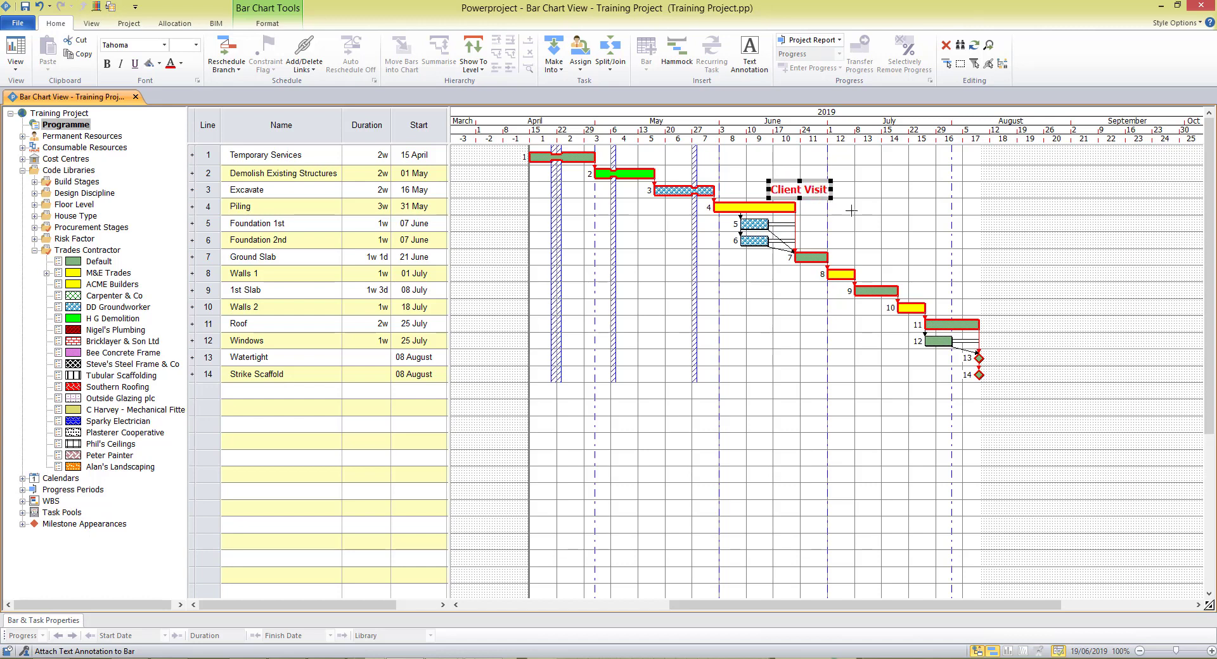
pyautogui.click(859, 219)
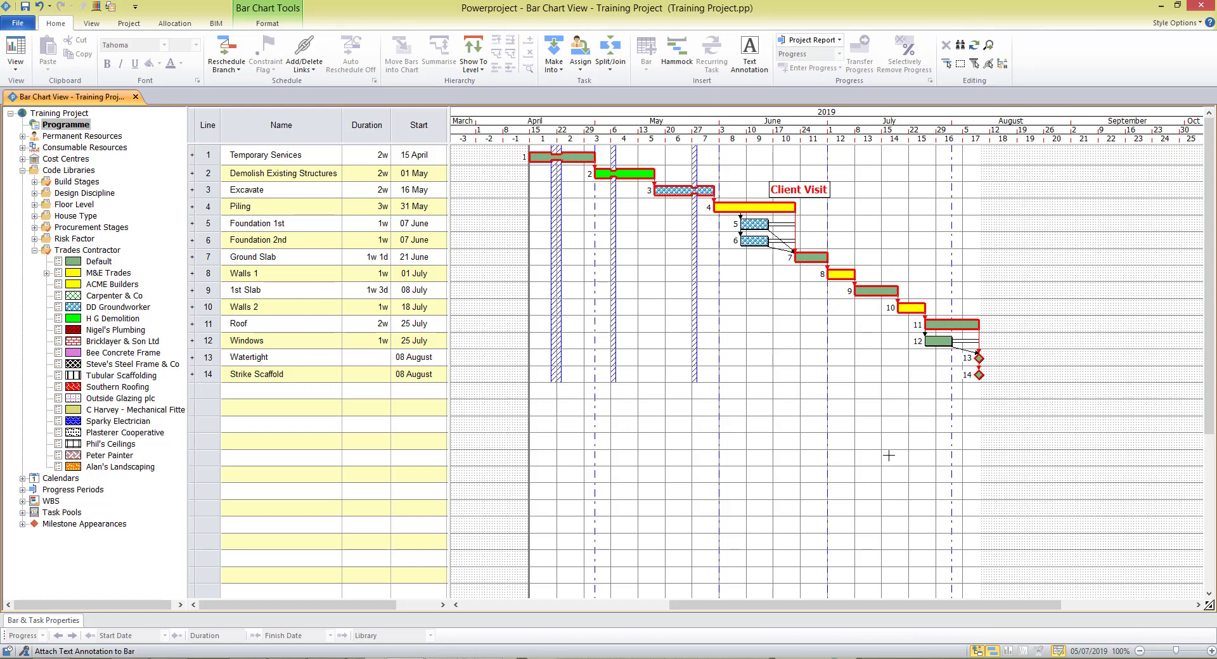
pyautogui.click(269, 23)
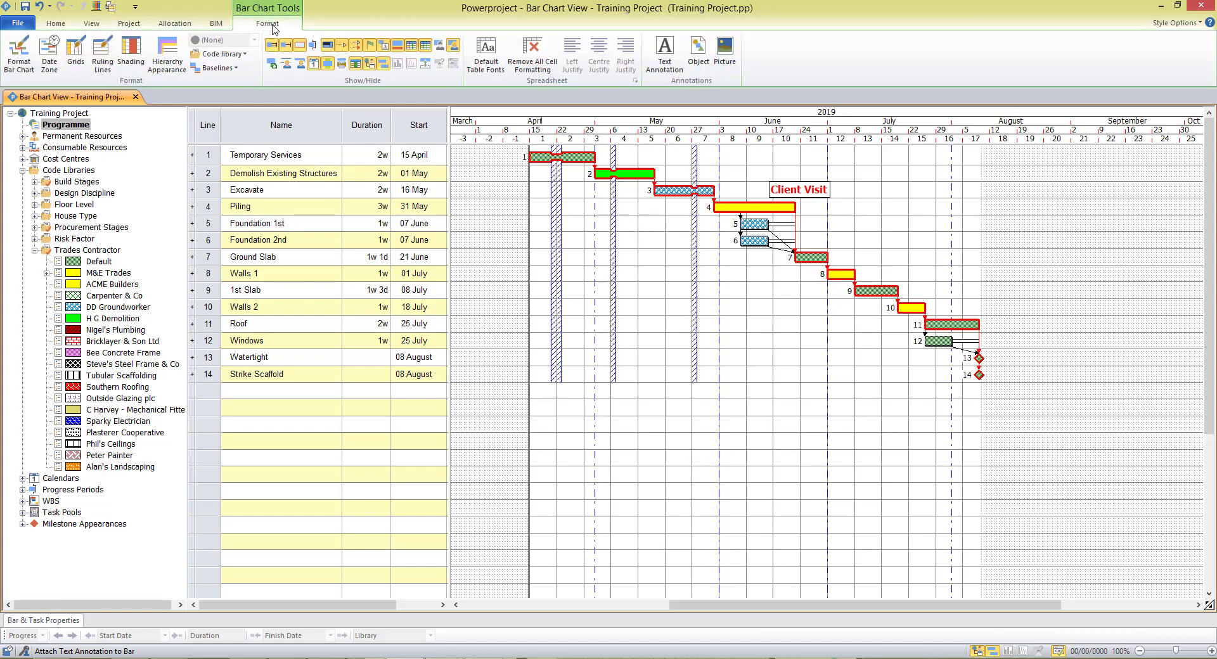
# Step: Place a picture annotation on the chart using the PRELIM.WMF file
pyautogui.click(729, 54)
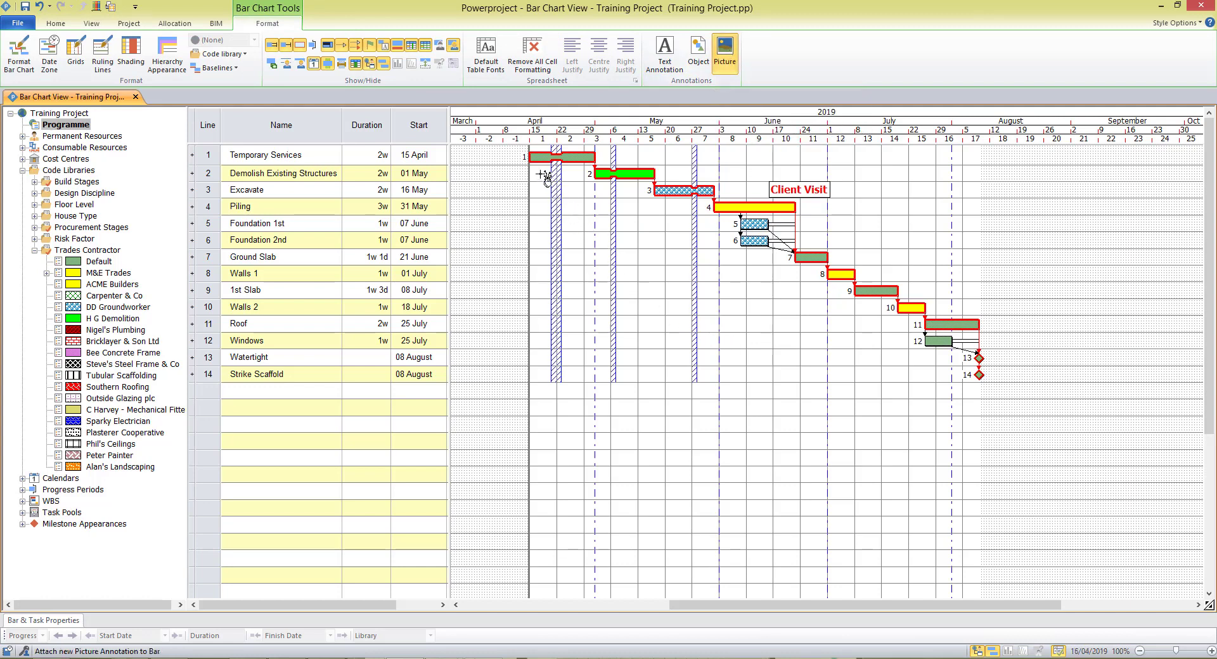
pyautogui.moveTo(540, 173)
pyautogui.mouseDown()
pyautogui.moveTo(753, 251)
pyautogui.moveTo(732, 371)
pyautogui.moveTo(754, 357)
pyautogui.mouseUp()
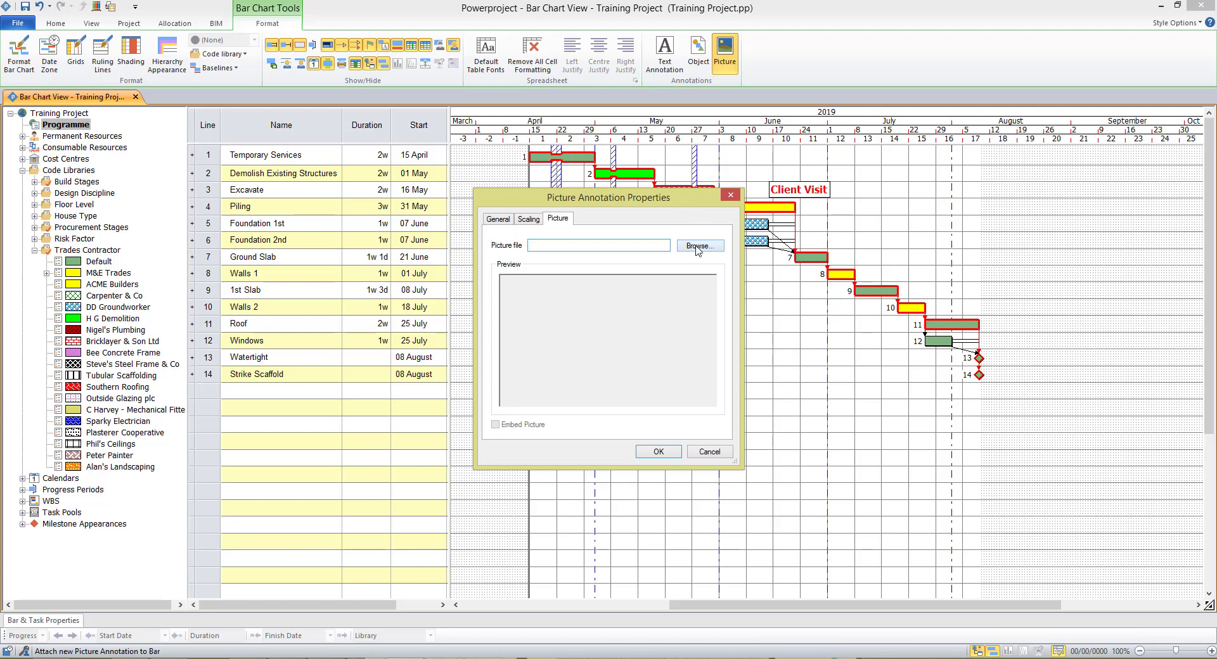
pyautogui.click(698, 247)
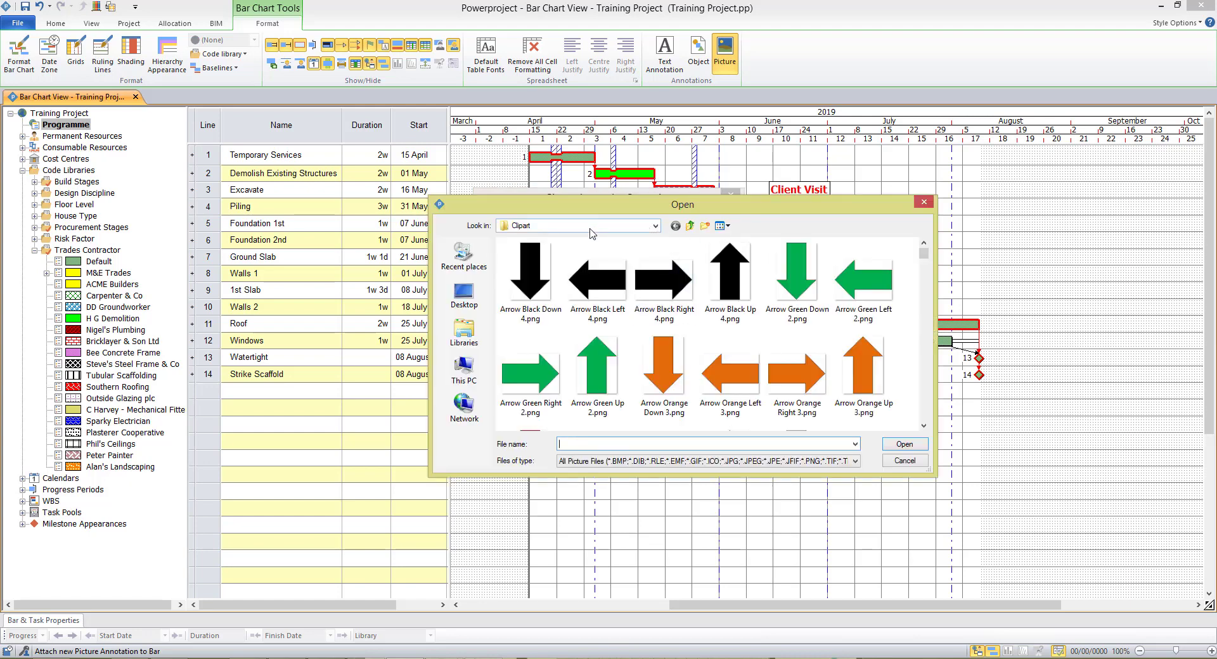
pyautogui.moveTo(924, 257); pyautogui.dragTo(924, 271)
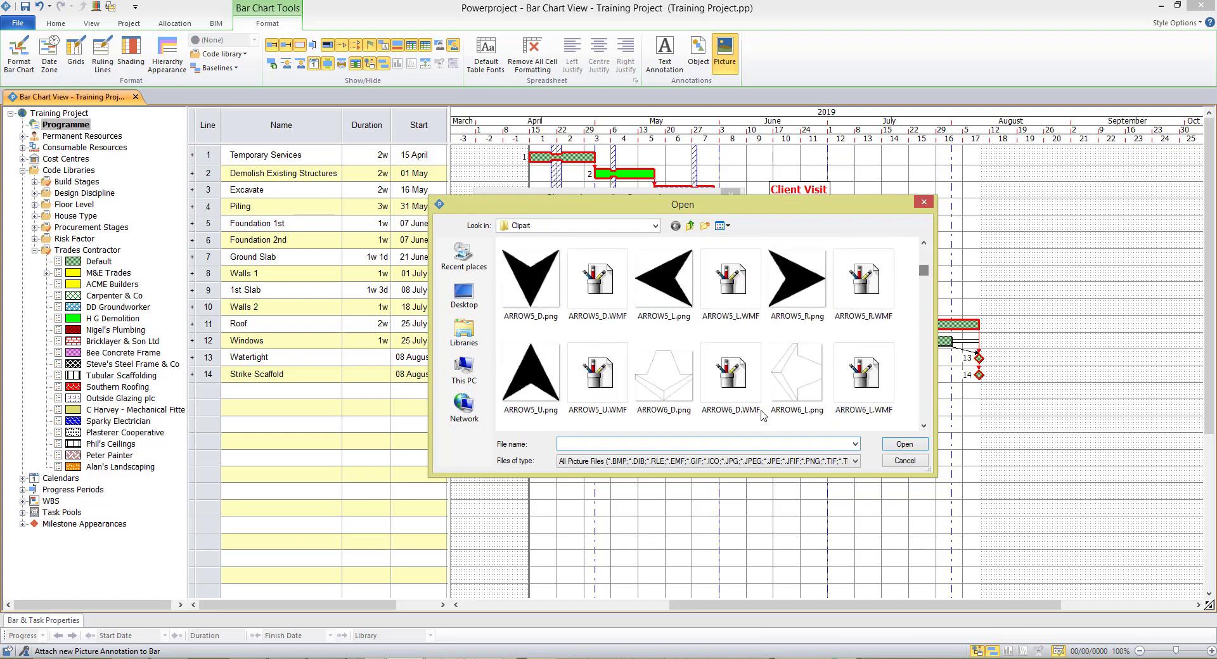
pyautogui.click(719, 440)
pyautogui.write('pre')
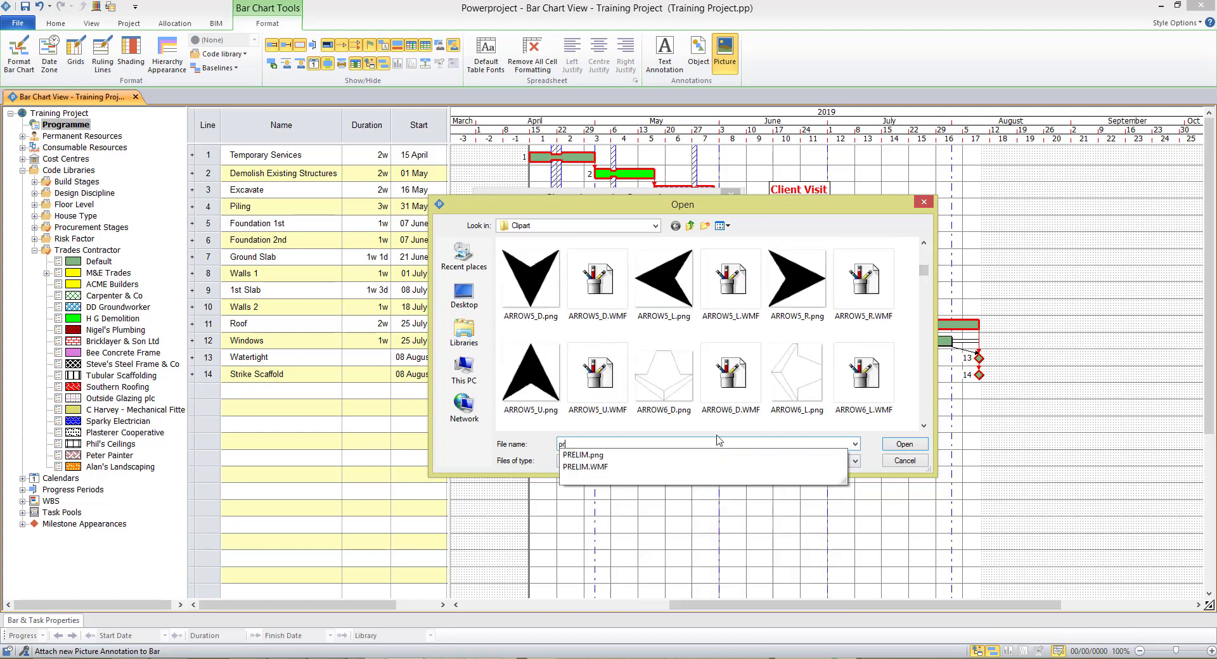
pyautogui.click(586, 467)
pyautogui.click(903, 448)
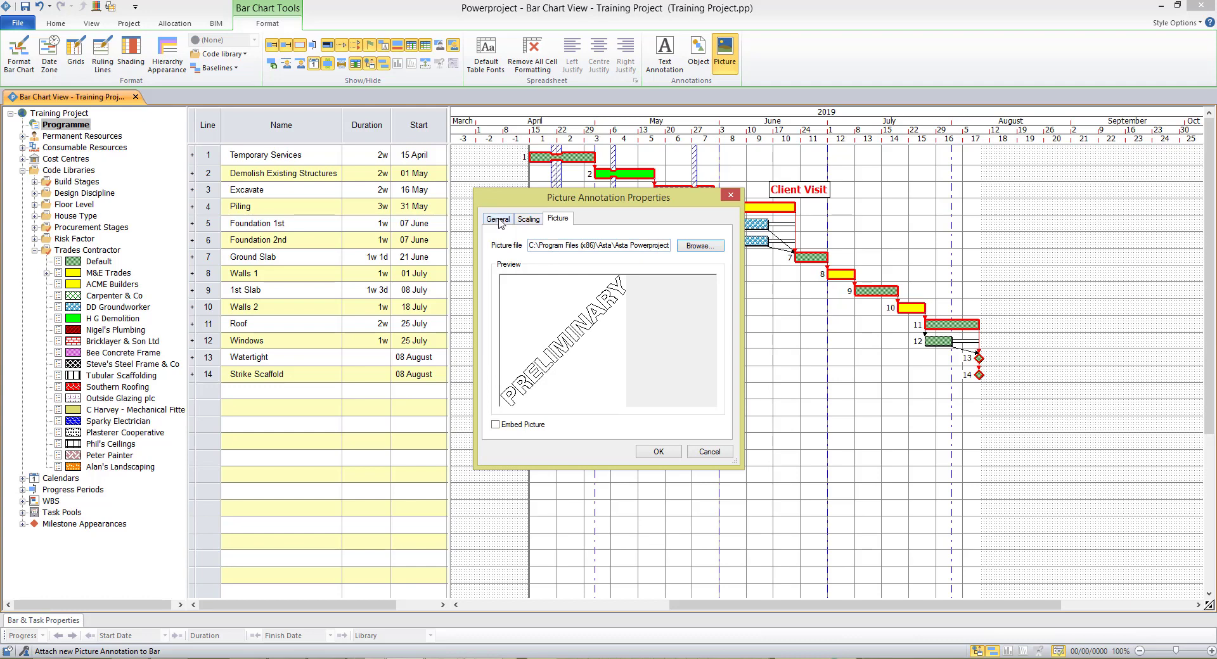
# Step: Set the picture annotation to no background and no border behind the bars
pyautogui.click(496, 217)
pyautogui.click(577, 259)
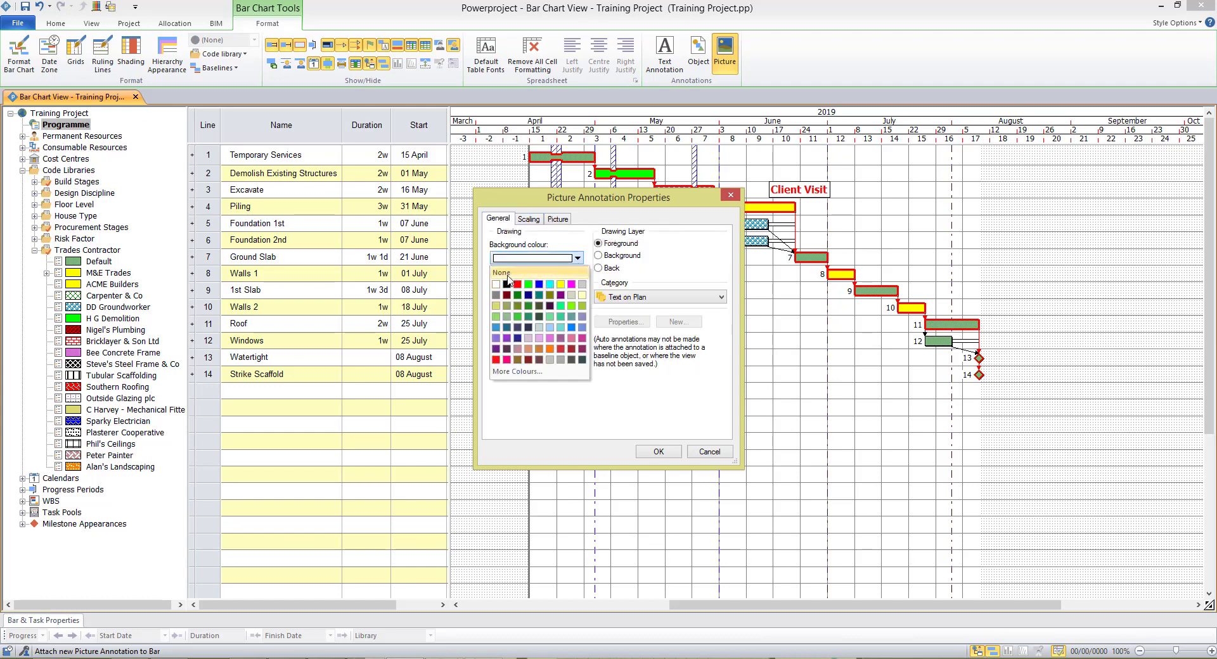
pyautogui.click(501, 273)
pyautogui.click(495, 277)
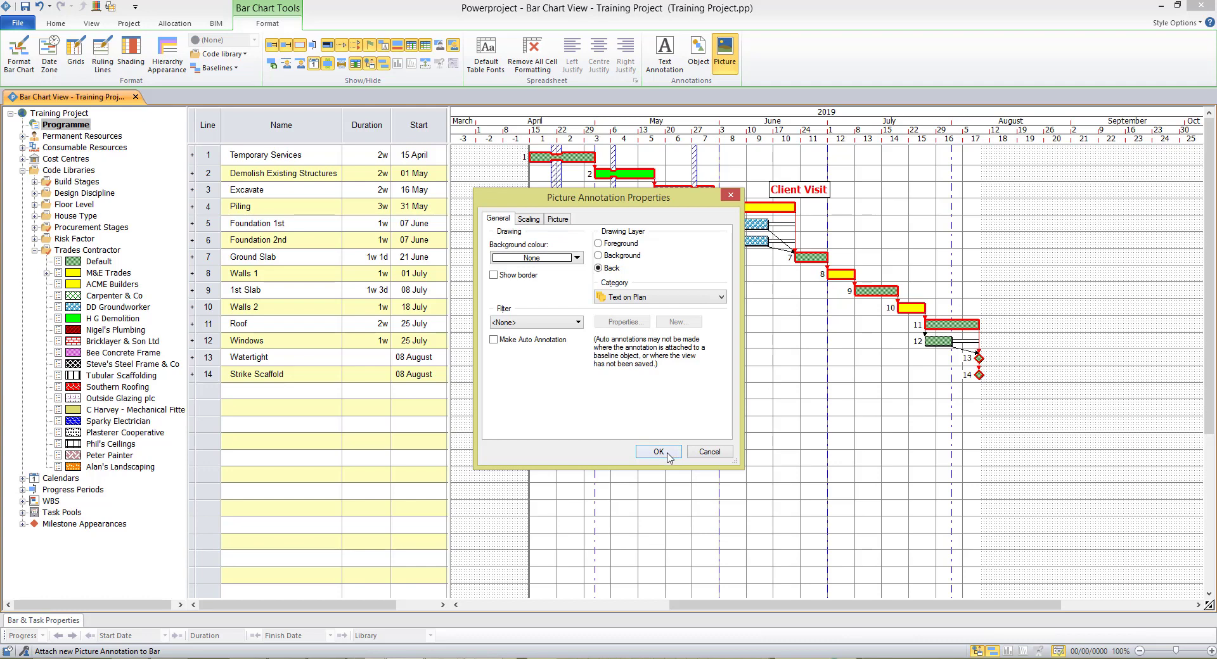
pyautogui.click(659, 452)
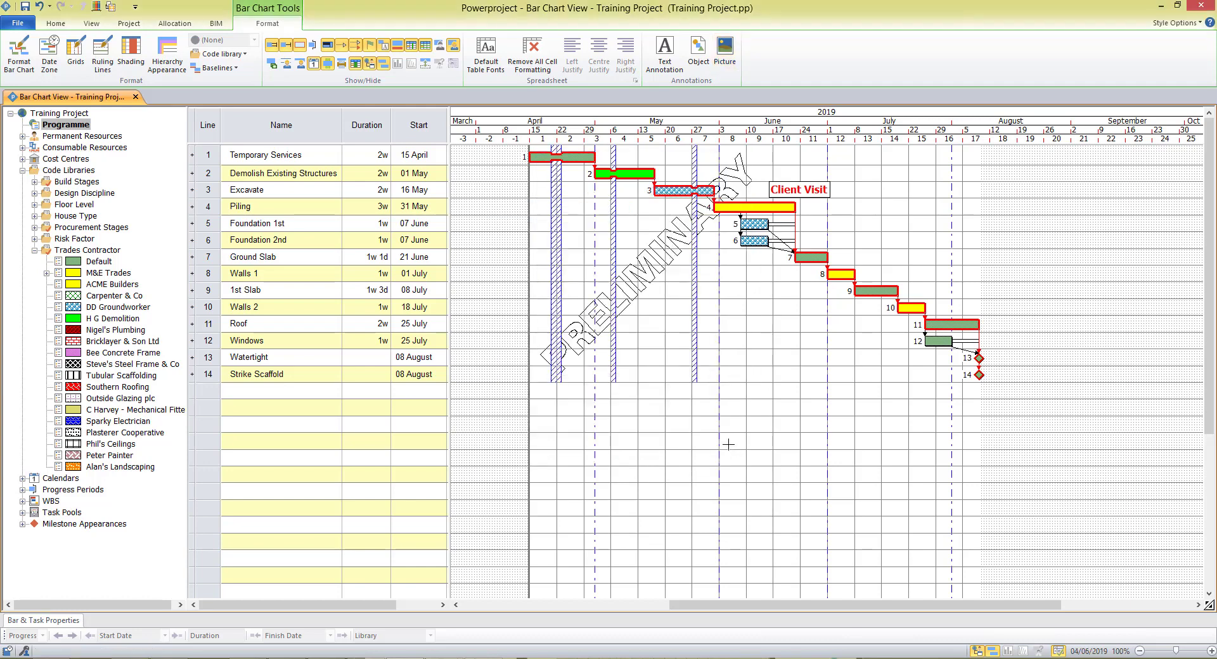
# Step: Stretch the PRELIMINARY picture diagonally across the task bars
pyautogui.click(678, 346)
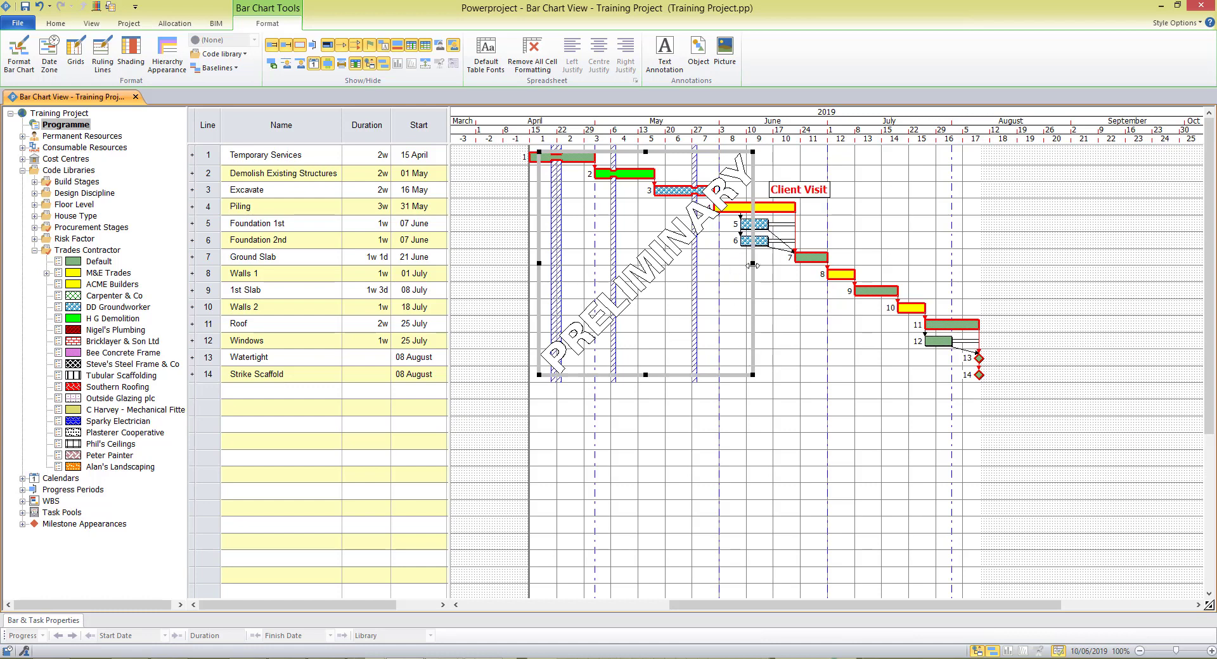
pyautogui.moveTo(754, 267); pyautogui.dragTo(939, 317)
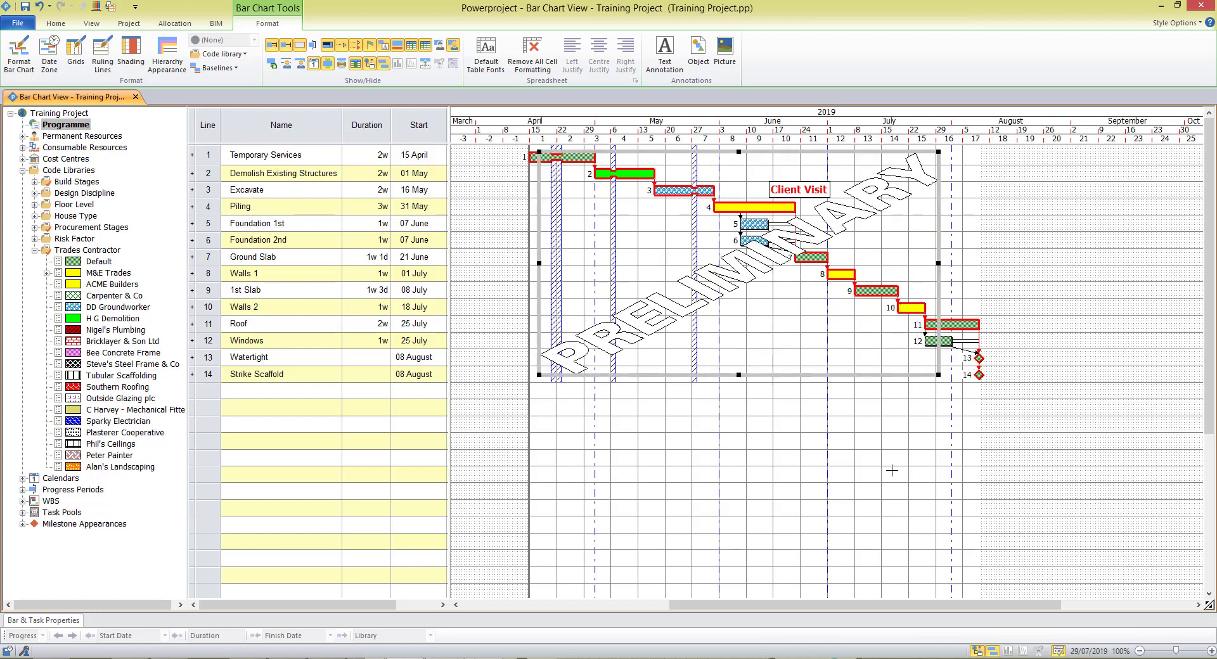
pyautogui.click(870, 468)
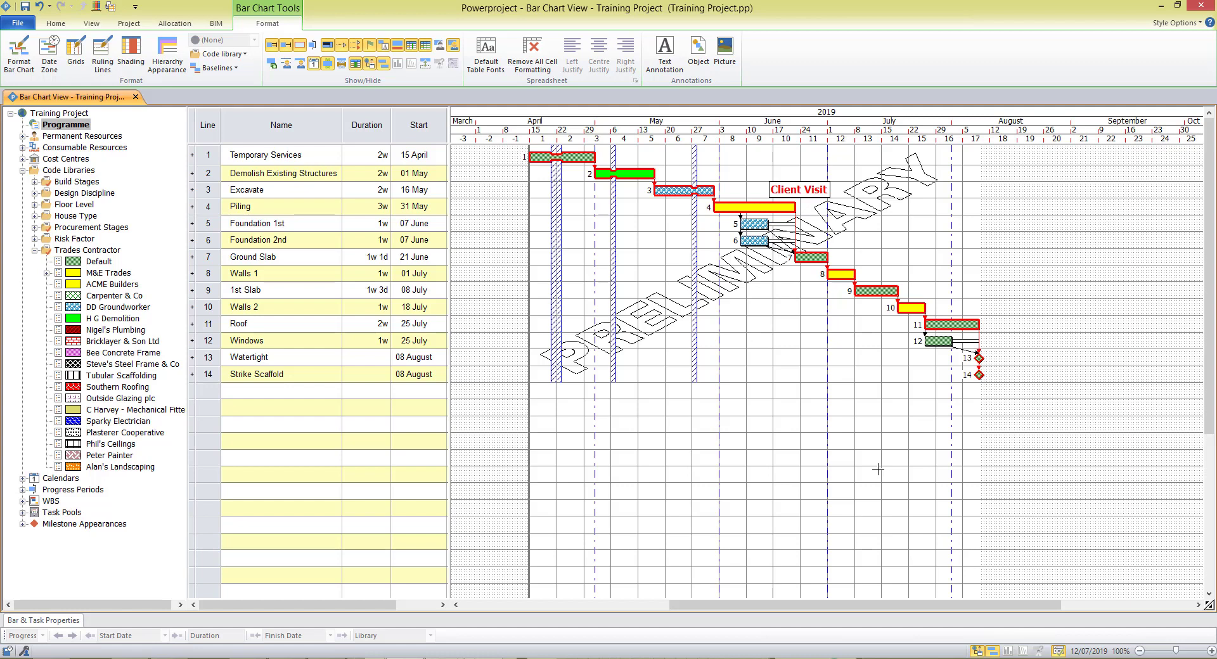
# Step: Check the EXAMPLE2.B Elecosoft-logo A4 landscape border in print settings and preview the printout
pyautogui.click(111, 8)
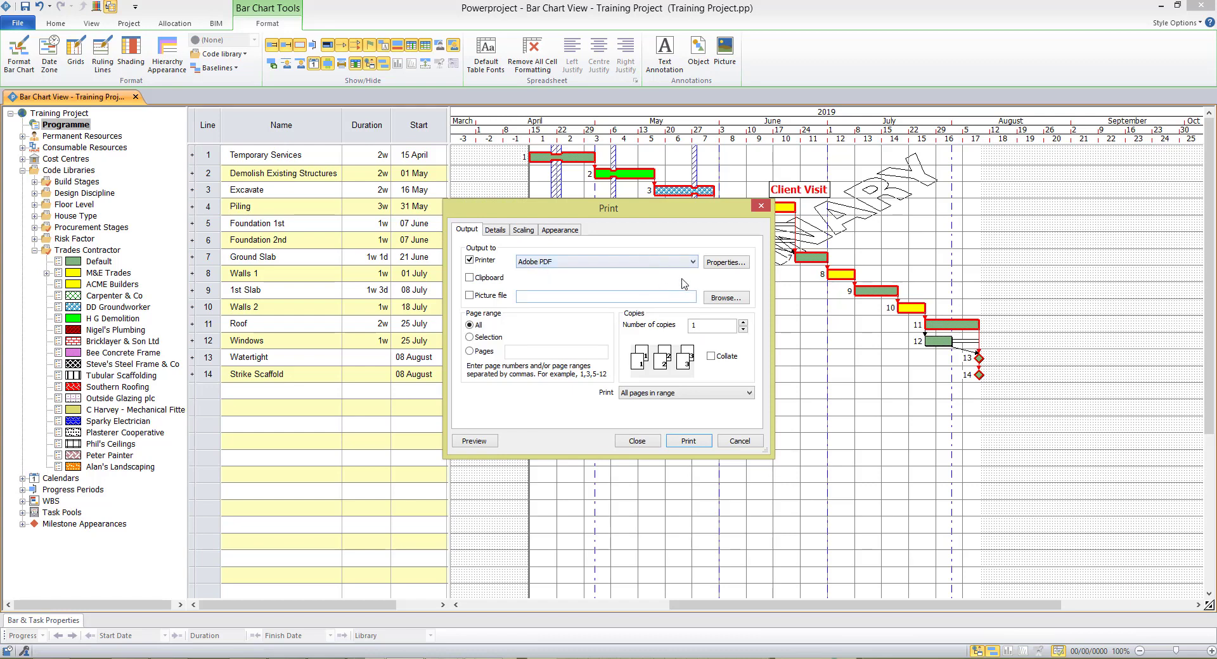
pyautogui.click(495, 230)
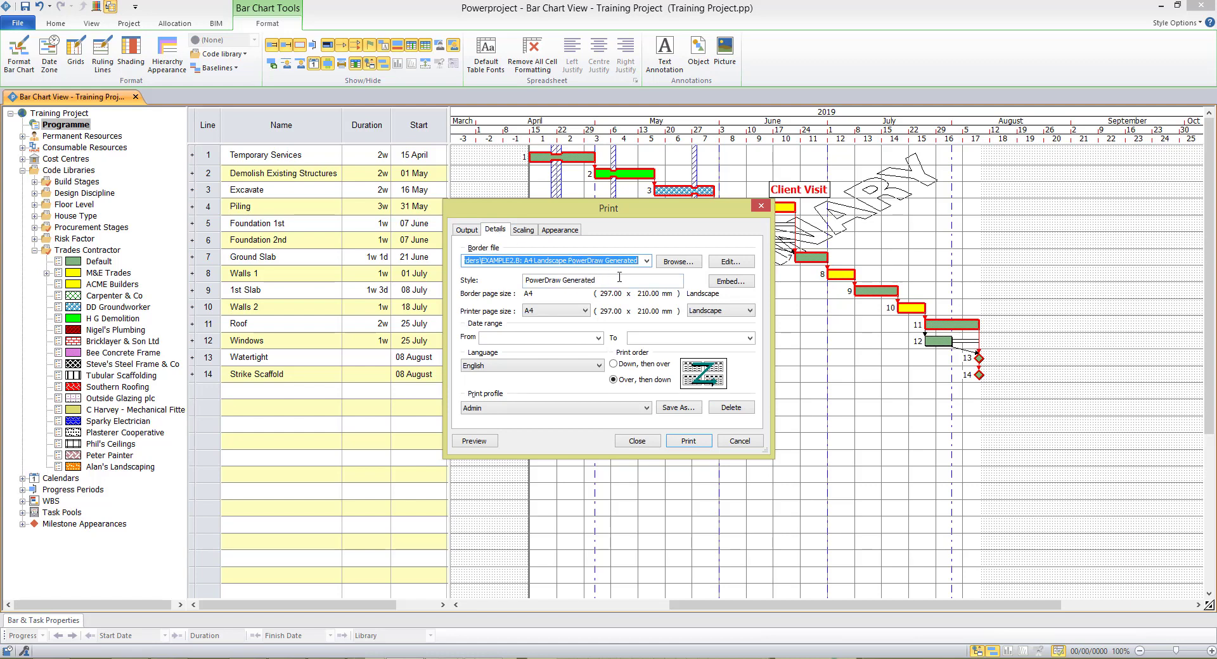
pyautogui.click(479, 443)
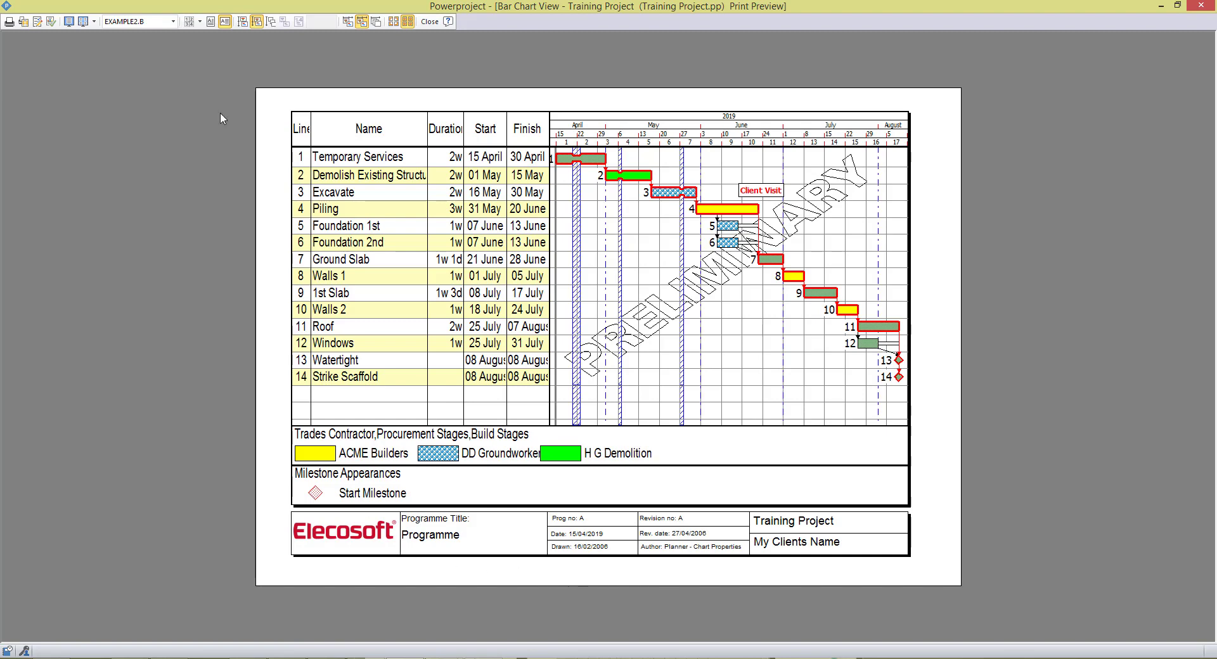
# Step: Choose the CHT-A4L.B border from the print preview's border list
pyautogui.click(174, 23)
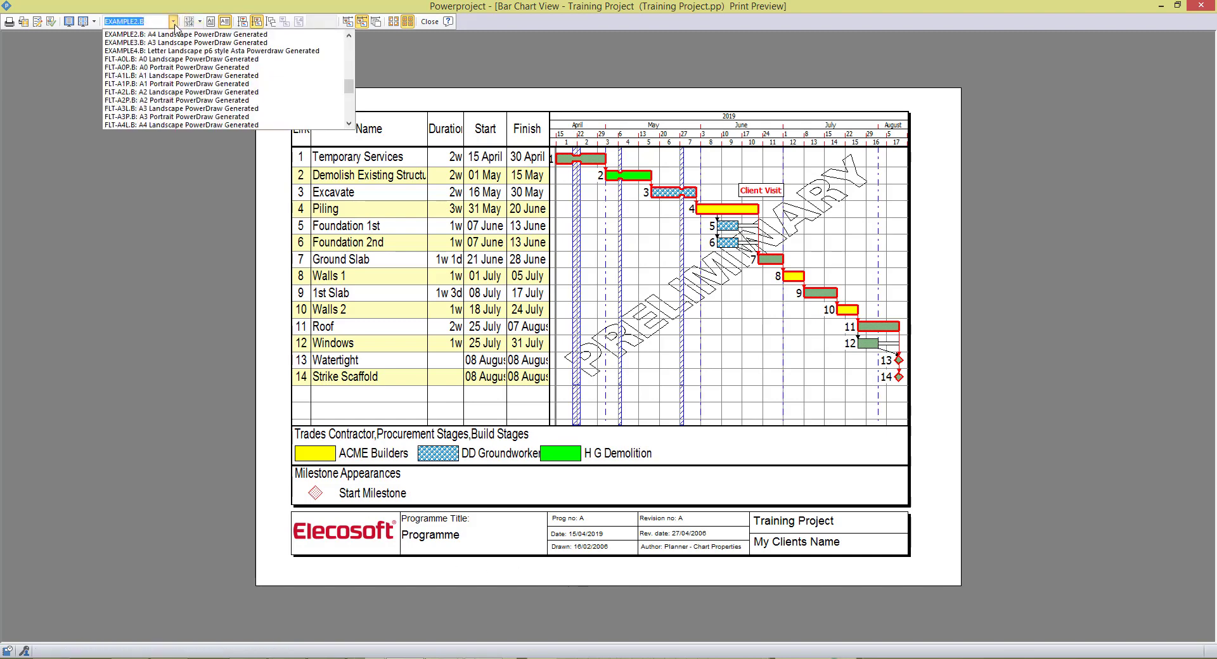
pyautogui.moveTo(349, 89); pyautogui.dragTo(349, 68)
pyautogui.scroll(4, 348, 69)
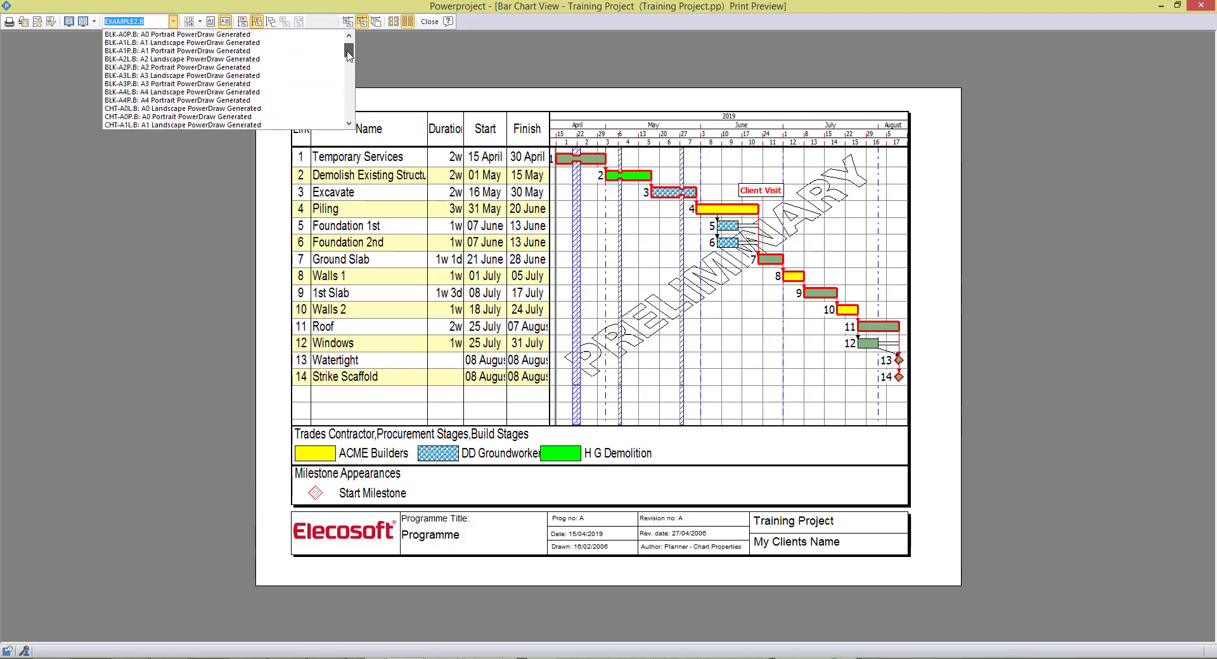
pyautogui.scroll(-3, 348, 69)
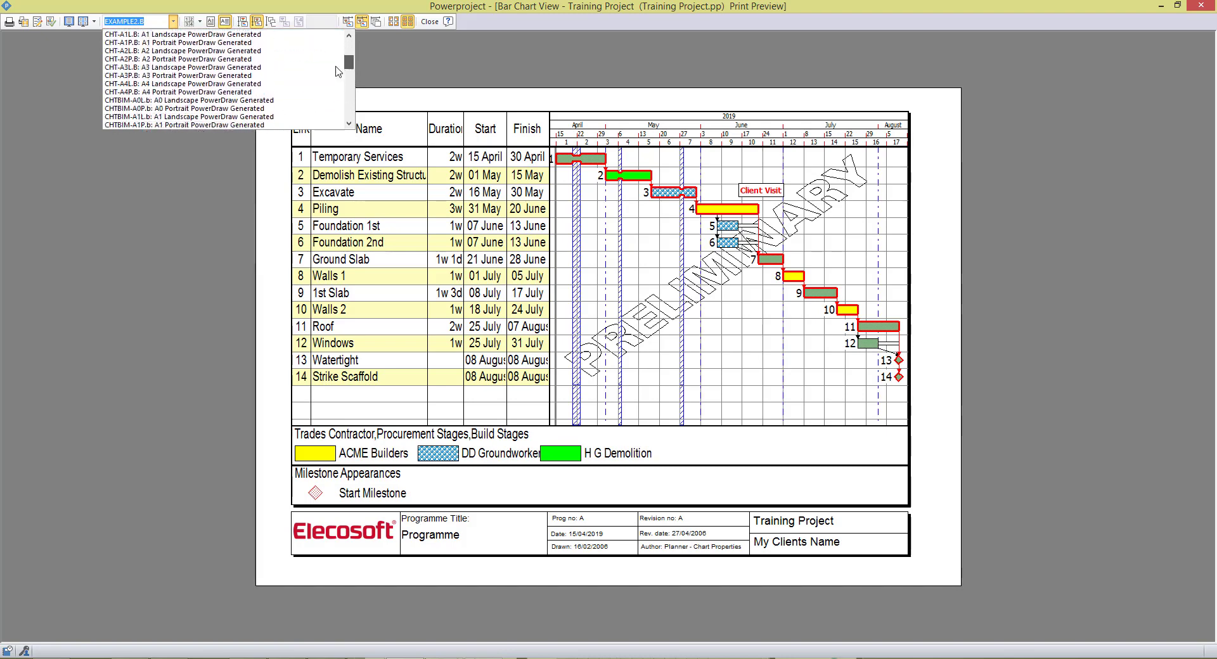
pyautogui.click(154, 84)
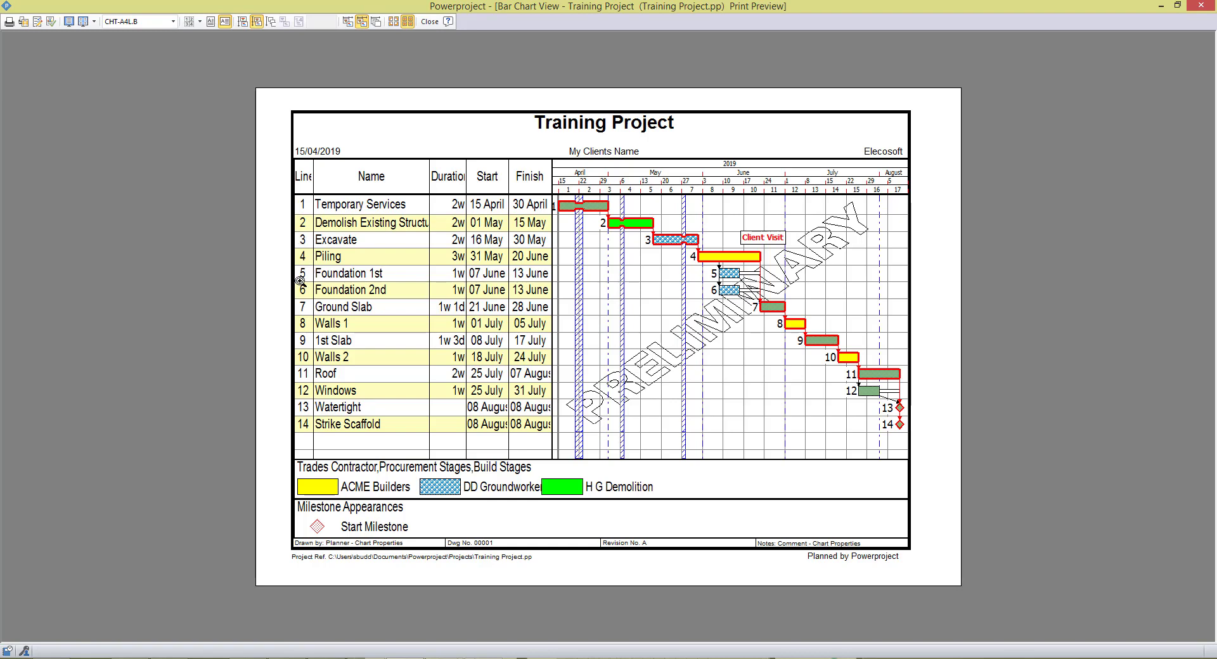
# Step: Launch Powerdraw to edit the CHT-A4L.B border from the print Details settings
pyautogui.click(24, 23)
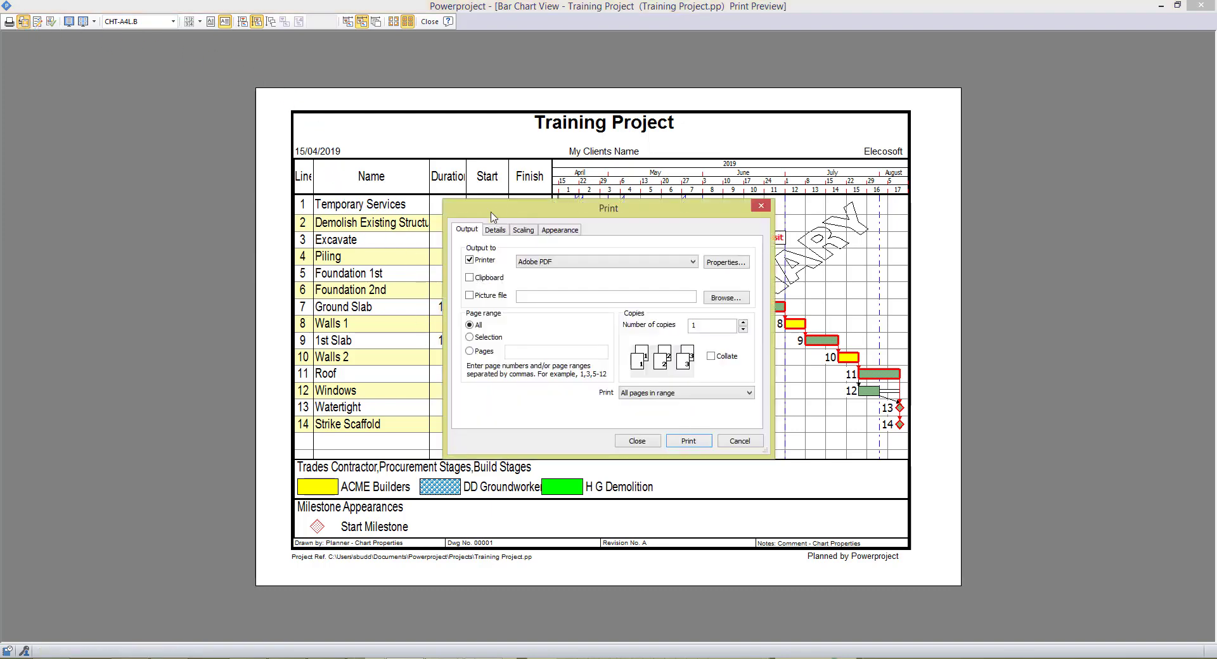
pyautogui.click(496, 231)
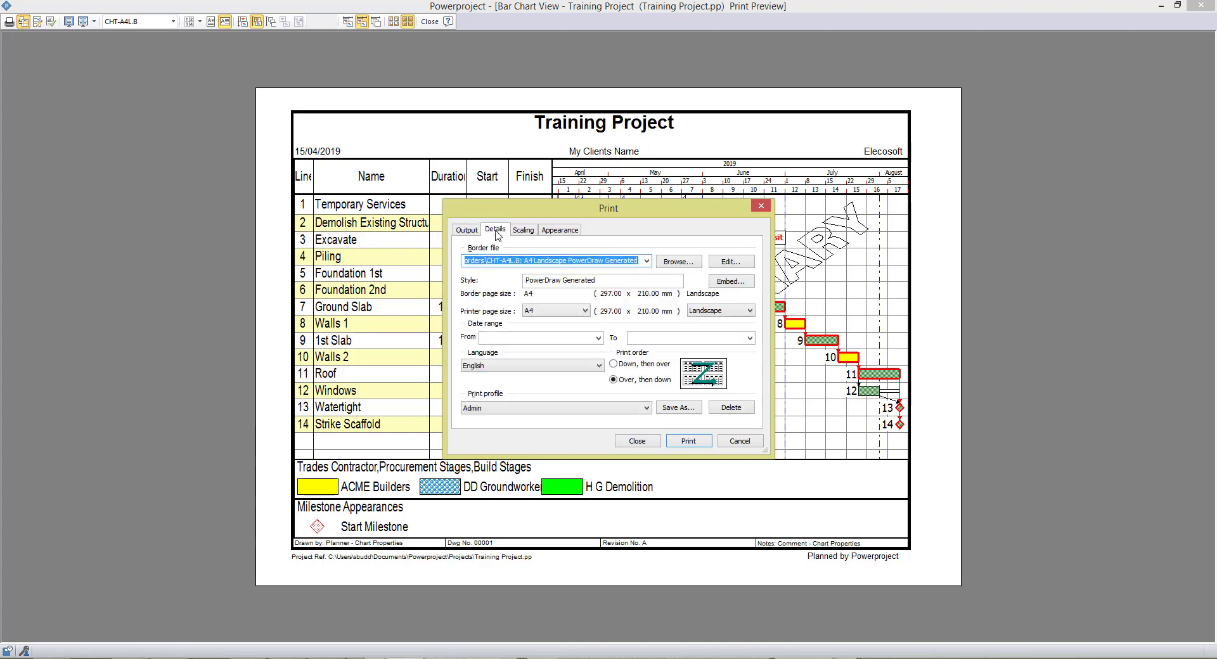
pyautogui.click(731, 262)
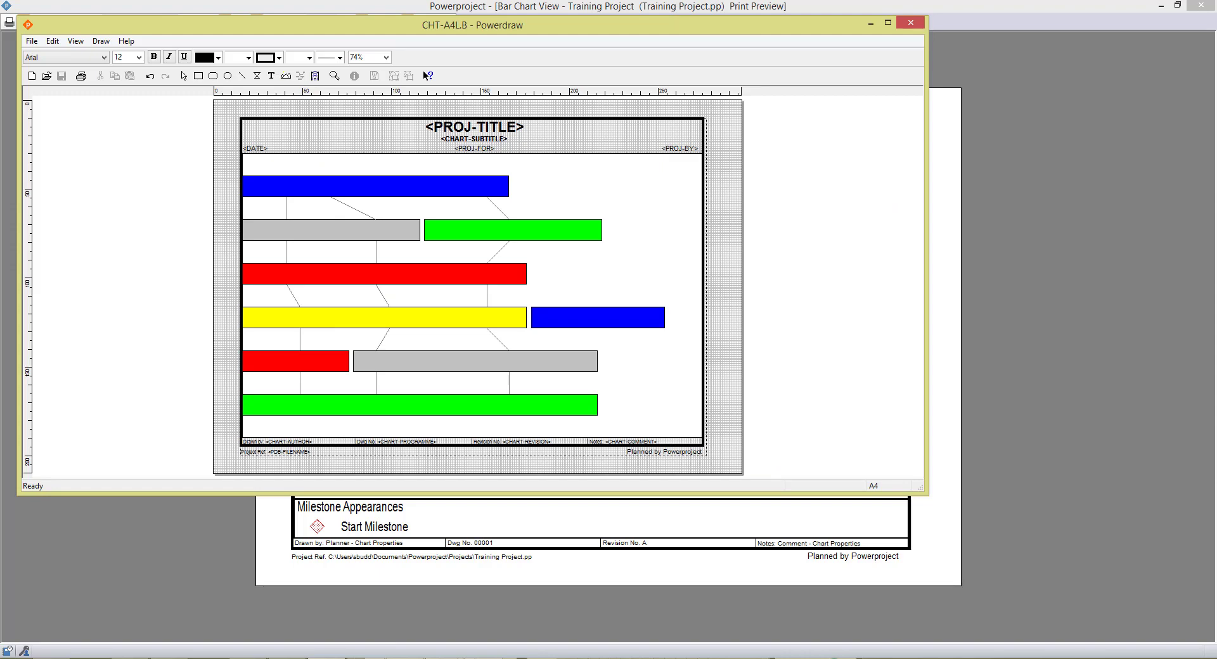
# Step: Place a new picture in the border header using the Elecosoft logo image file
pyautogui.moveTo(698, 34); pyautogui.dragTo(824, 95)
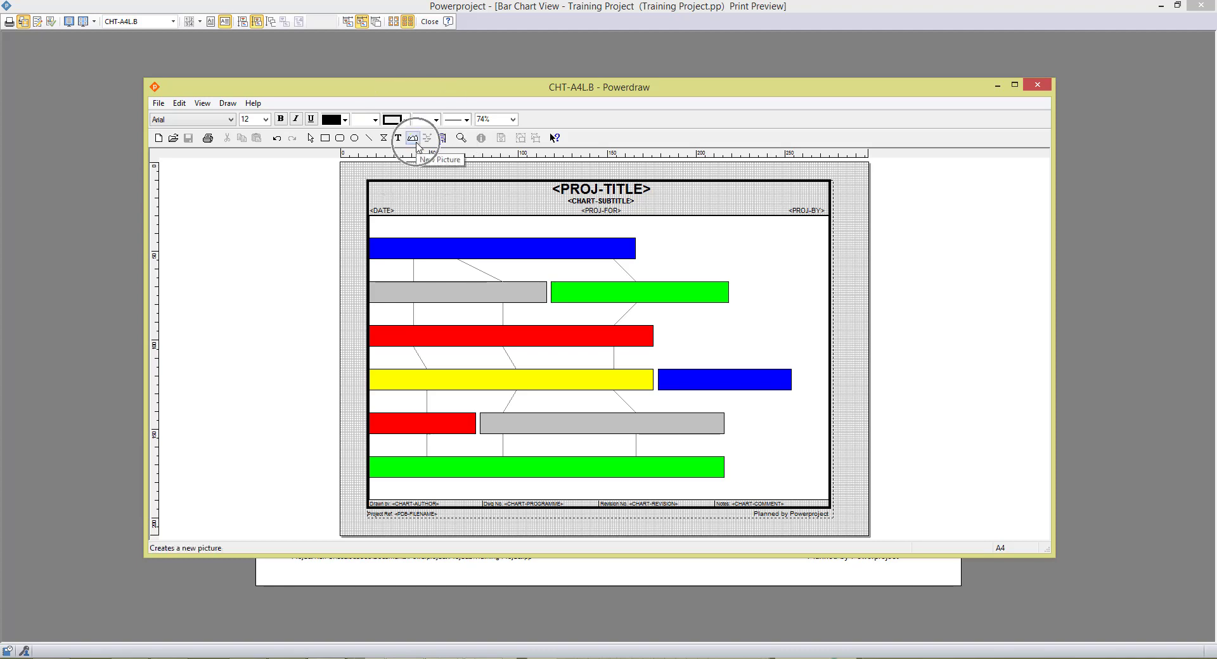
pyautogui.click(415, 141)
pyautogui.moveTo(712, 188); pyautogui.dragTo(769, 211)
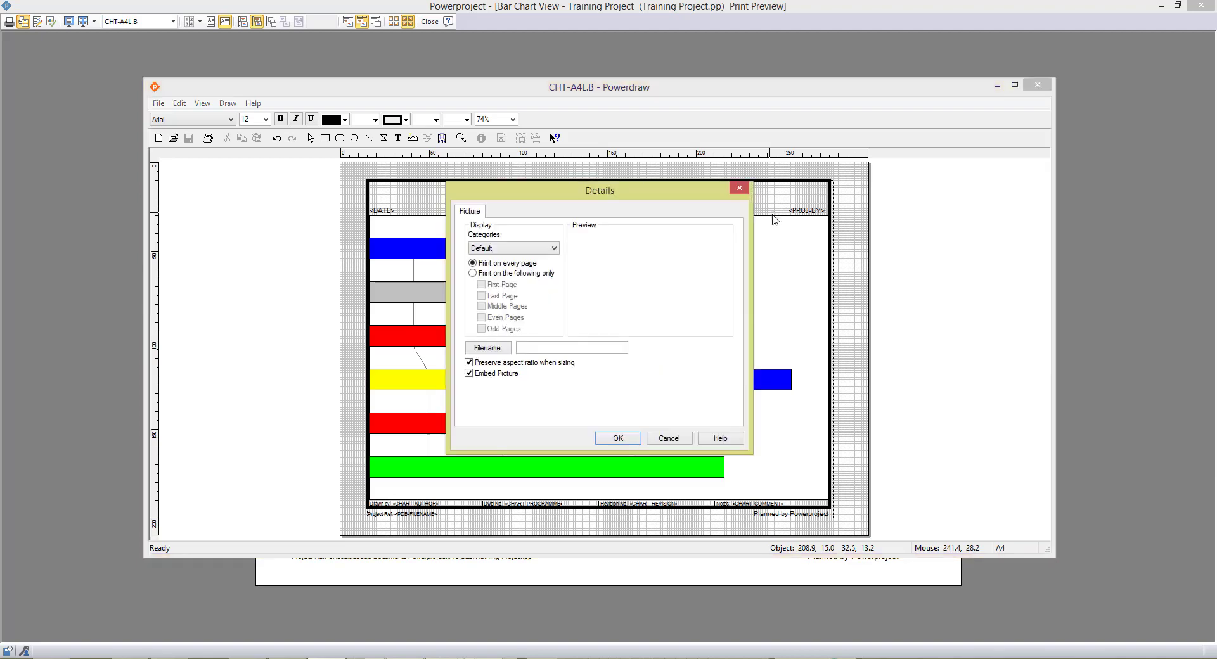
pyautogui.click(492, 350)
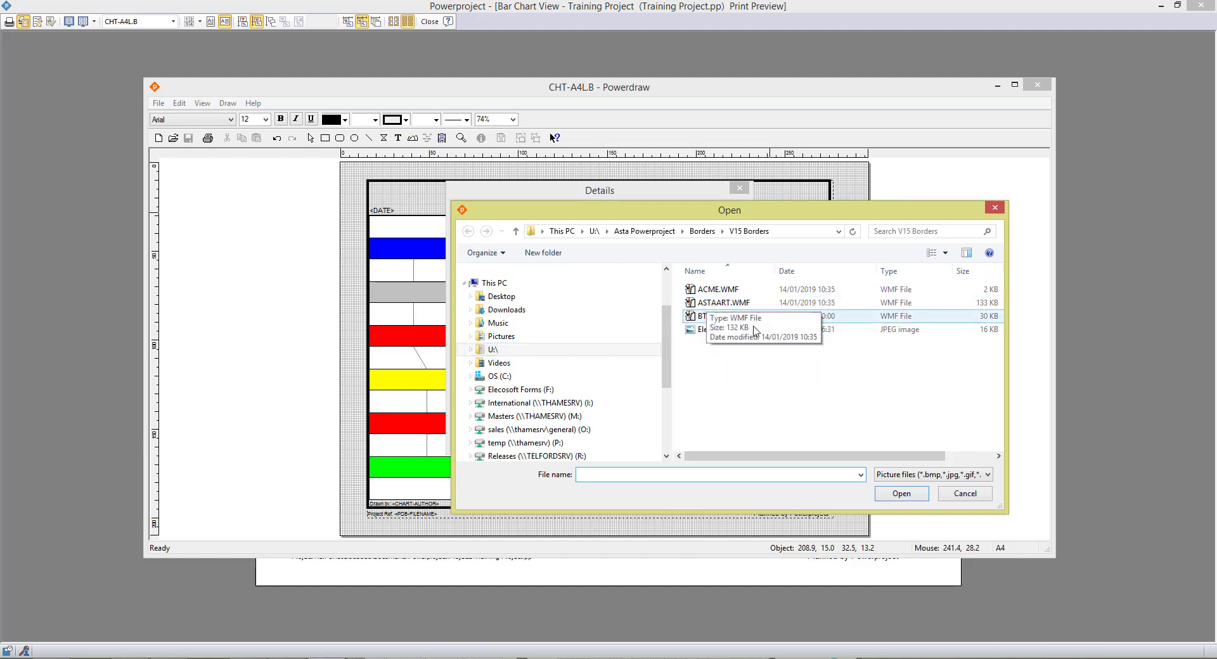
pyautogui.click(721, 332)
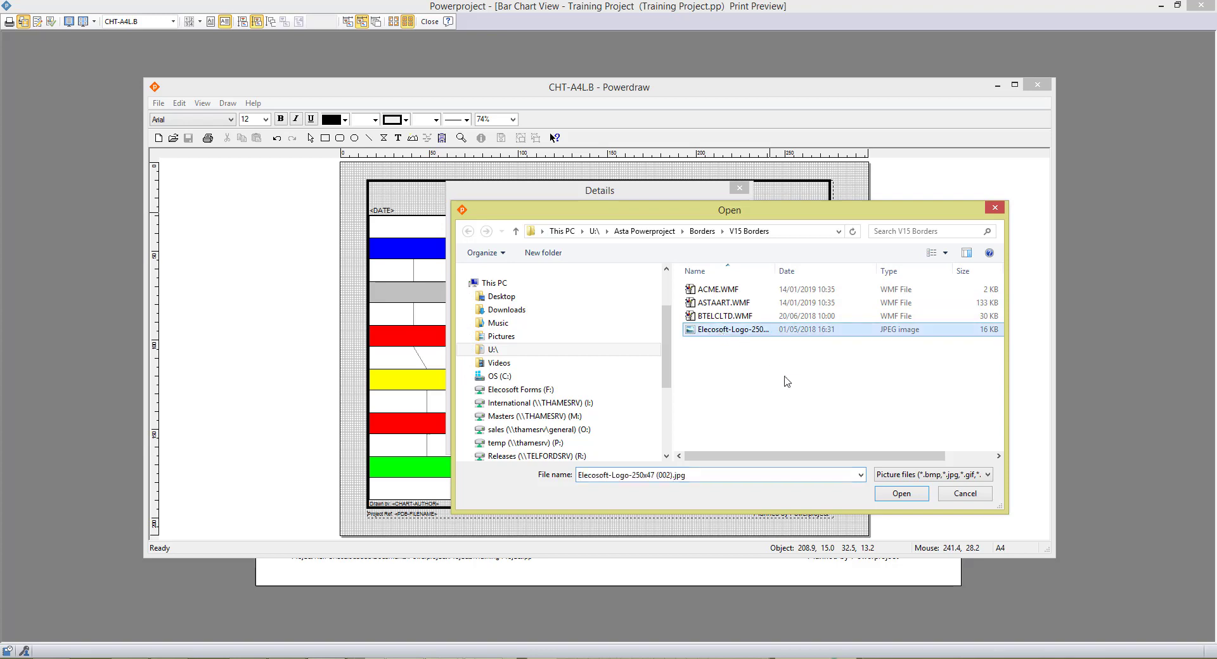
pyautogui.click(911, 499)
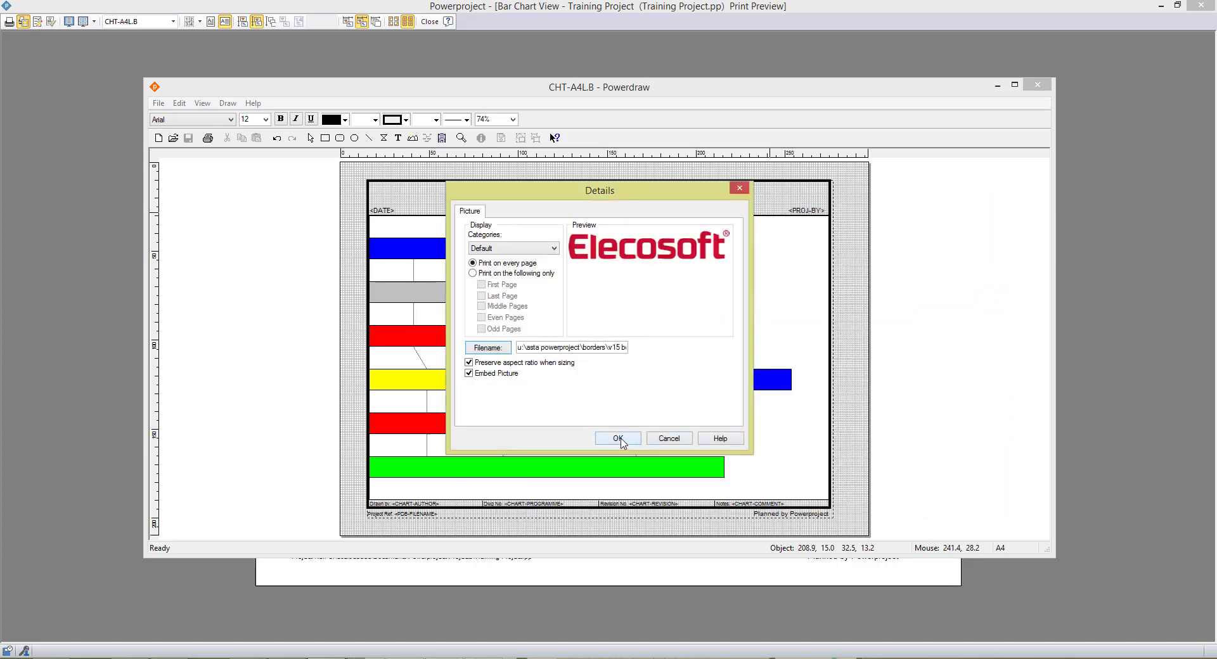
pyautogui.click(619, 439)
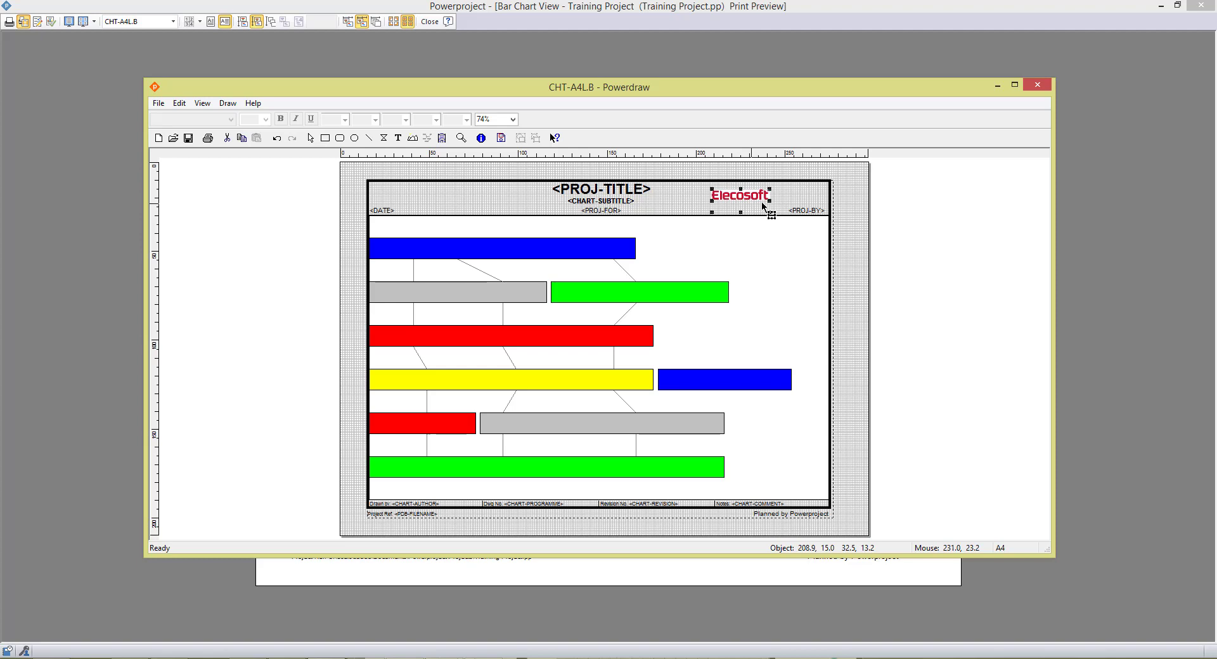
# Step: Delete the <PROJ-BY> field and move the Elecosoft logo to the header's right end
pyautogui.click(803, 212)
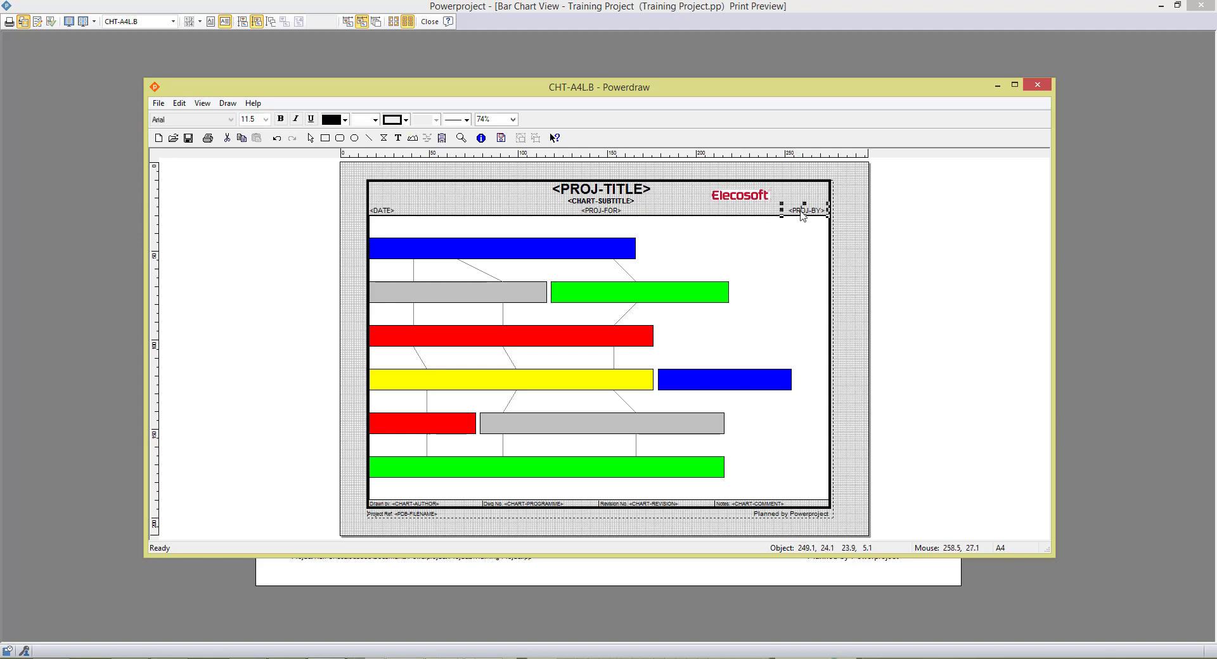
pyautogui.moveTo(791, 211); pyautogui.dragTo(835, 220)
pyautogui.press('Delete')
pyautogui.click(751, 199)
pyautogui.moveTo(751, 199); pyautogui.dragTo(791, 193)
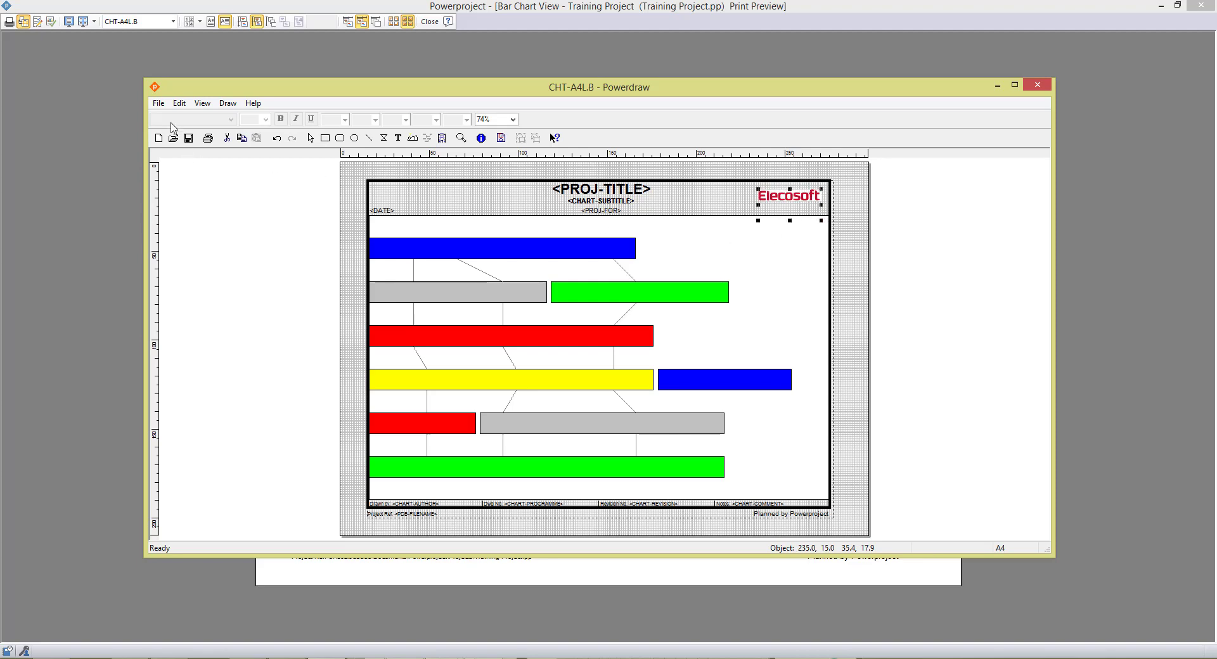
# Step: Save the edited border under the name New Border.B and close Powerdraw
pyautogui.click(158, 104)
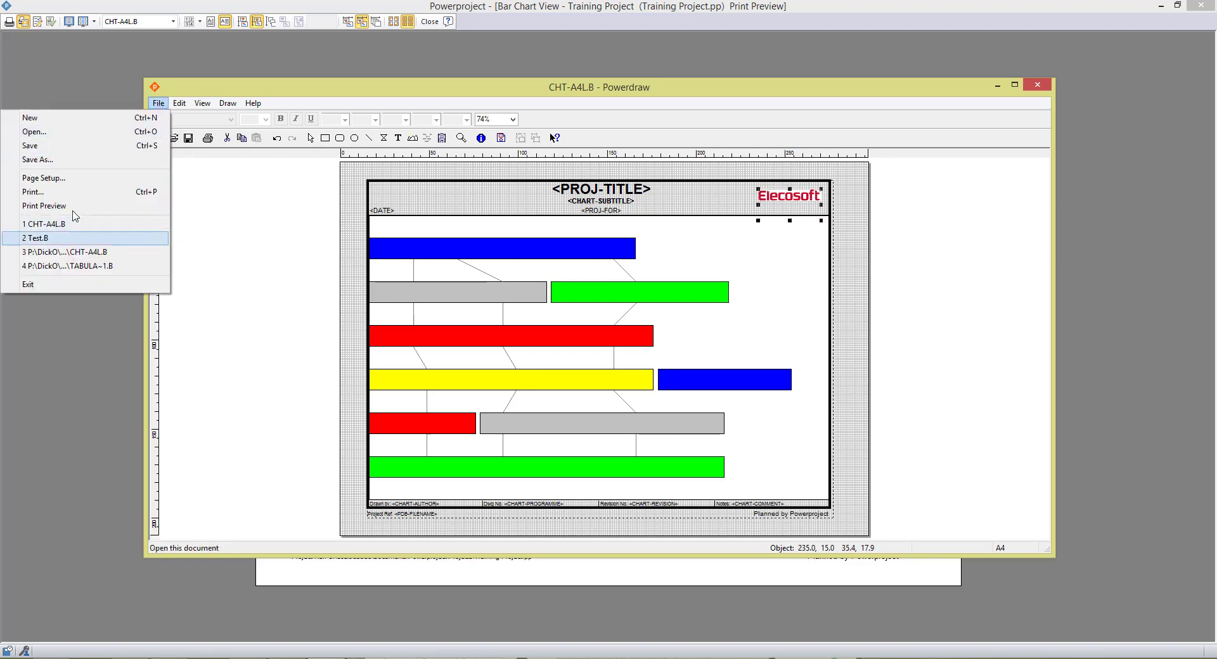
pyautogui.click(55, 165)
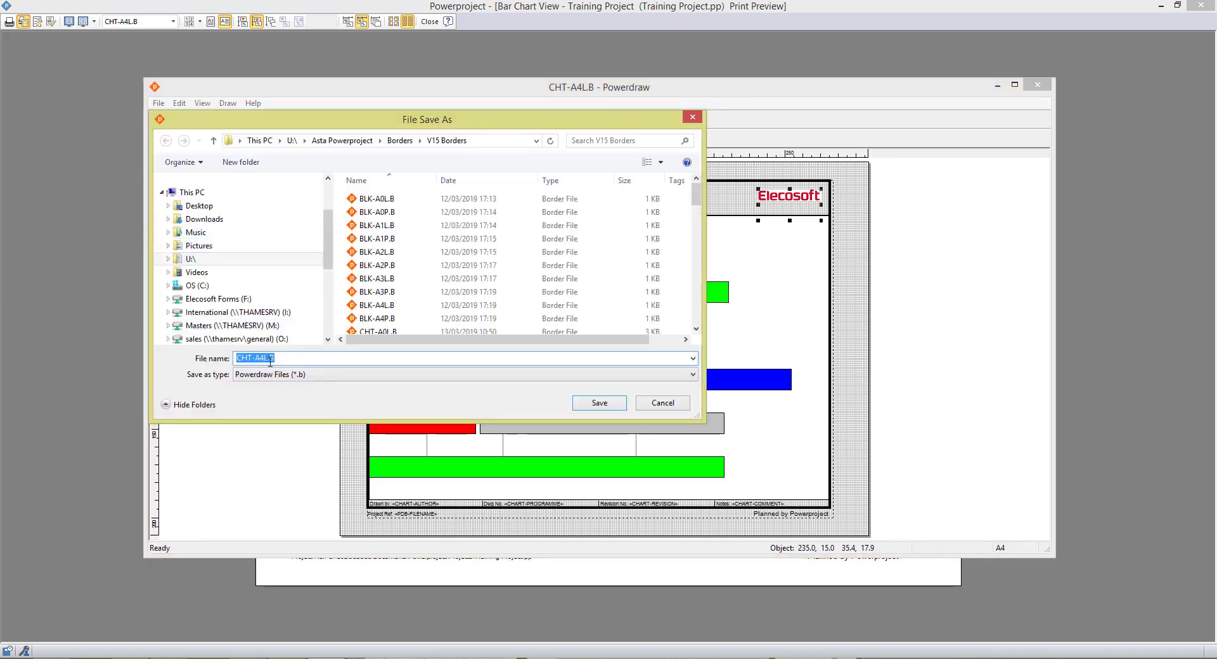
pyautogui.moveTo(268, 359); pyautogui.dragTo(219, 365)
pyautogui.write('N')
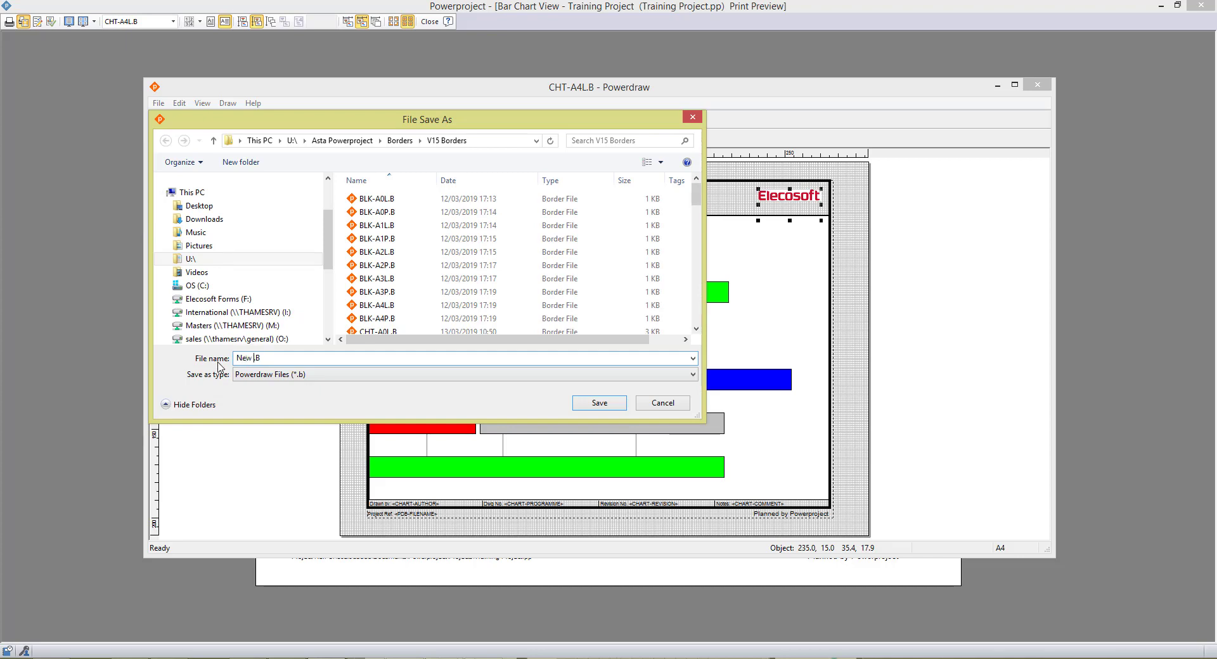
pyautogui.write('ew Border')
pyautogui.click(596, 407)
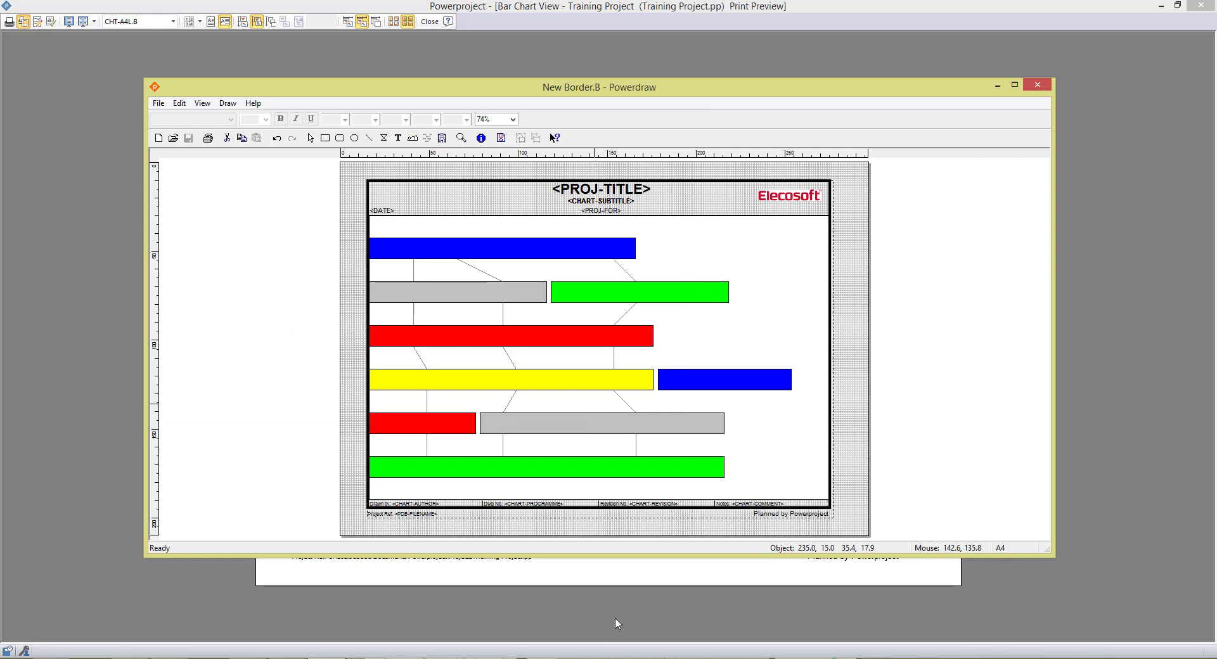
pyautogui.hotkey('alt', 'F4')
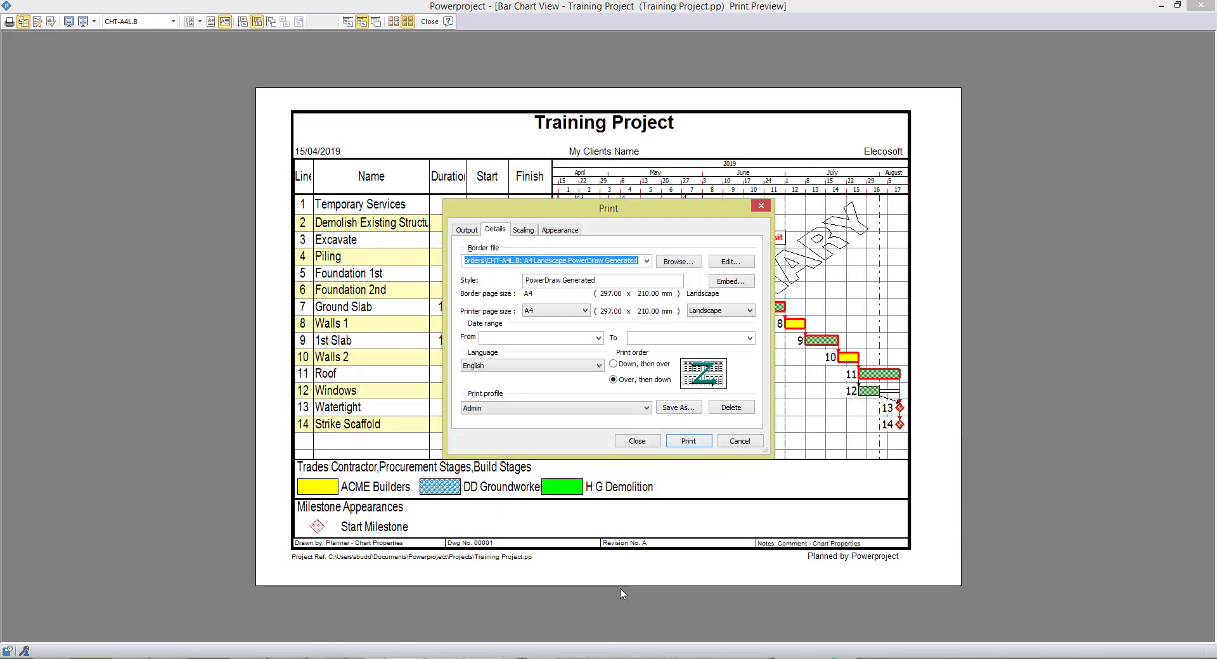
# Step: Pick Test.B as the border file so the preview header shows the Elecosoft logo
pyautogui.click(646, 262)
pyautogui.moveTo(682, 331); pyautogui.dragTo(679, 461)
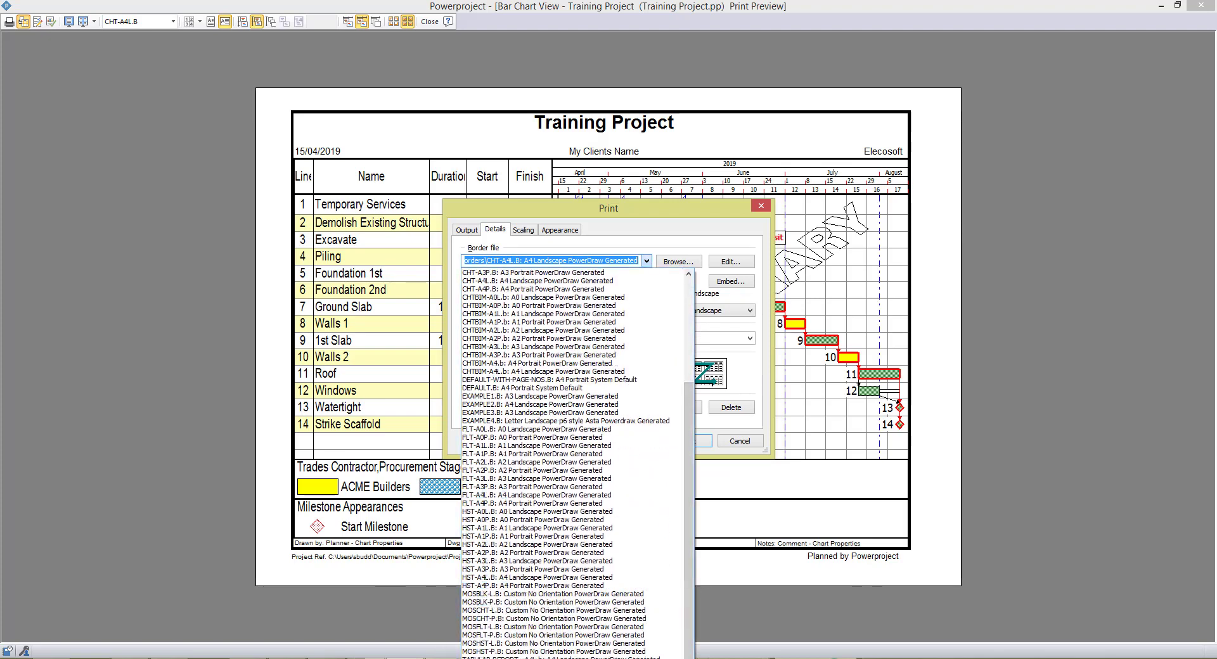
pyautogui.click(646, 260)
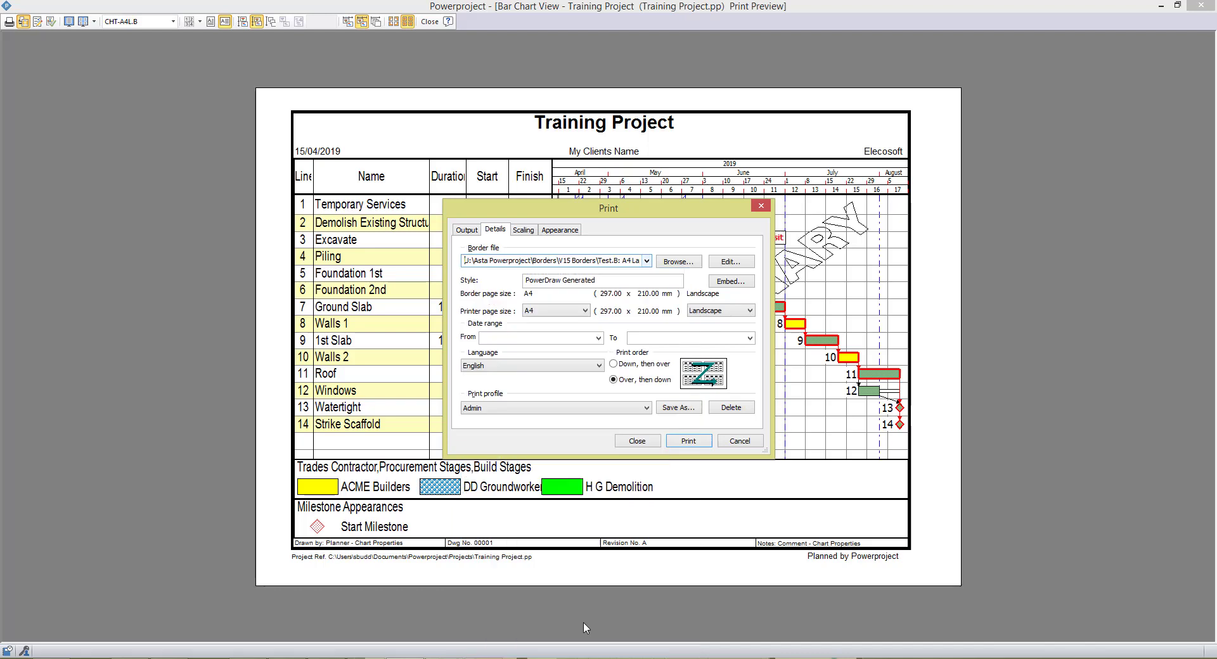
pyautogui.click(637, 442)
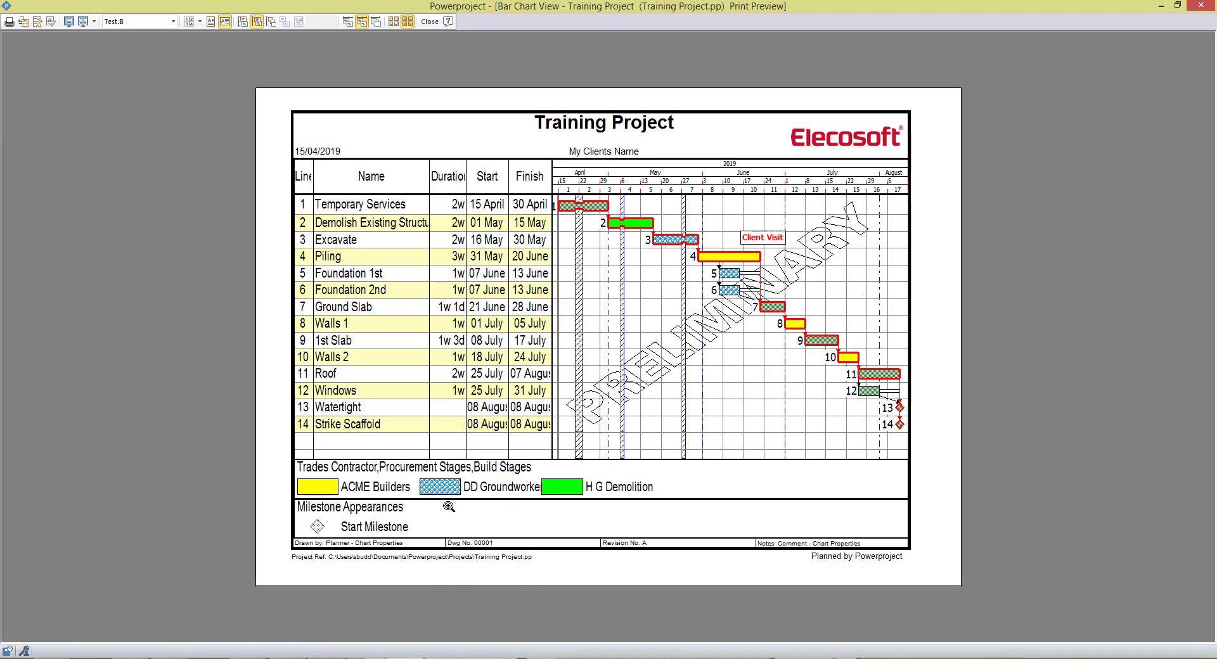
pyautogui.click(23, 22)
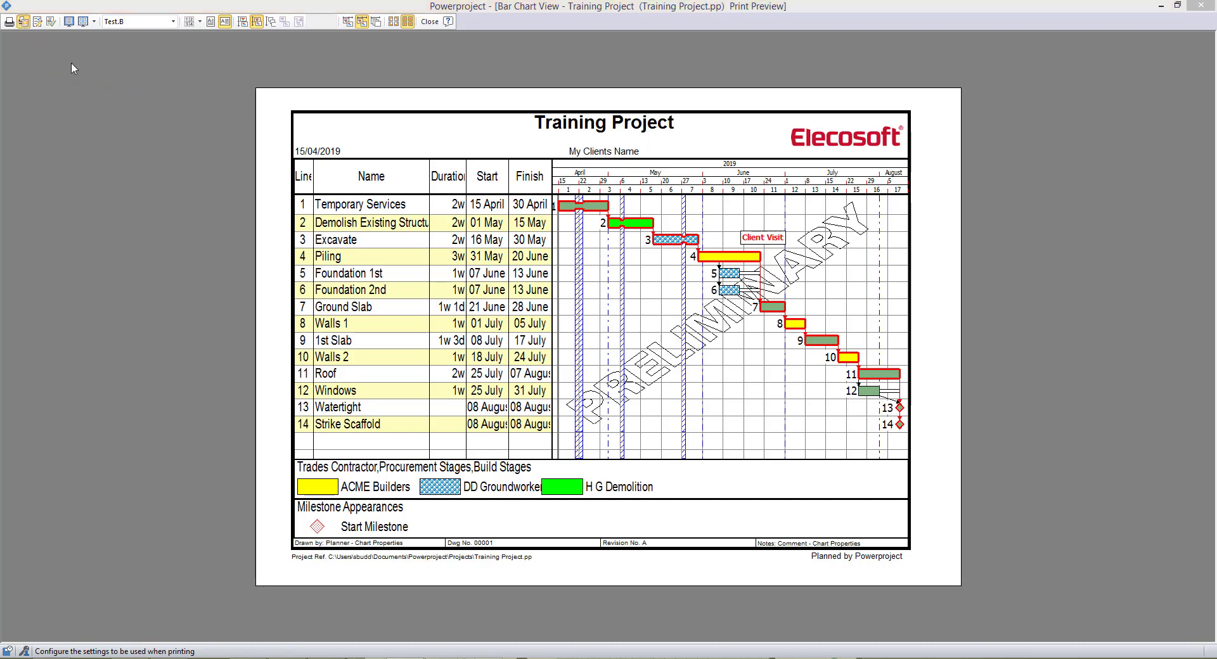
# Step: Untick Milestone appearances under Appearance > Legends and check the refreshed preview legend
pyautogui.click(557, 232)
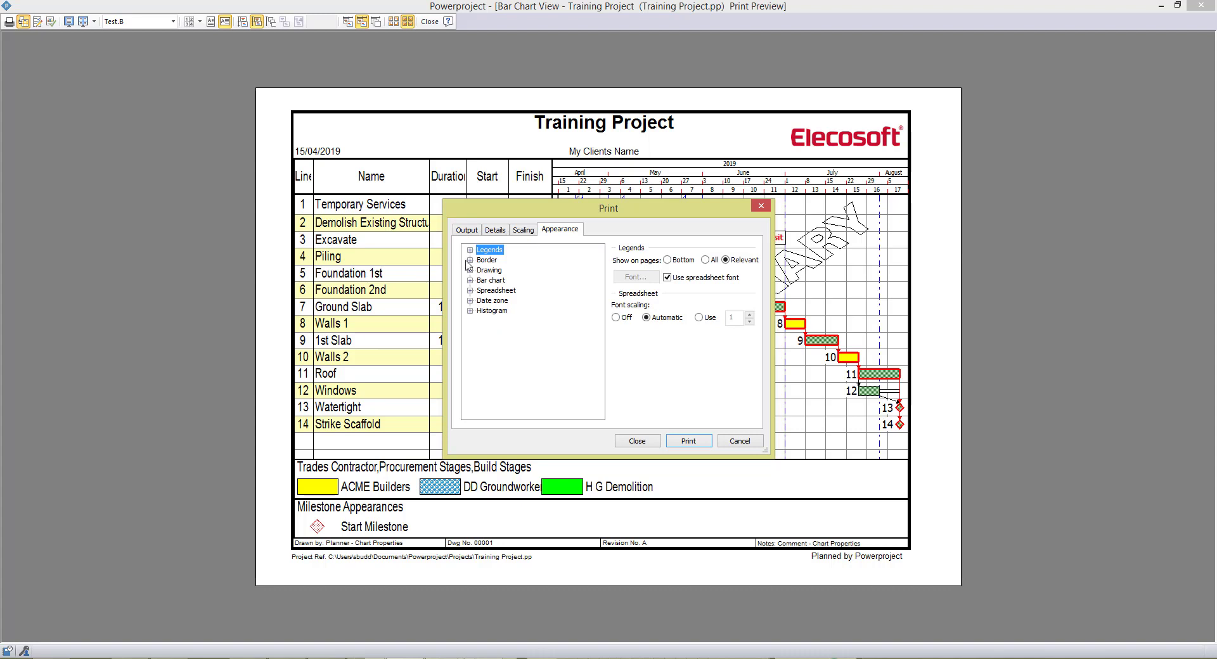
pyautogui.click(470, 250)
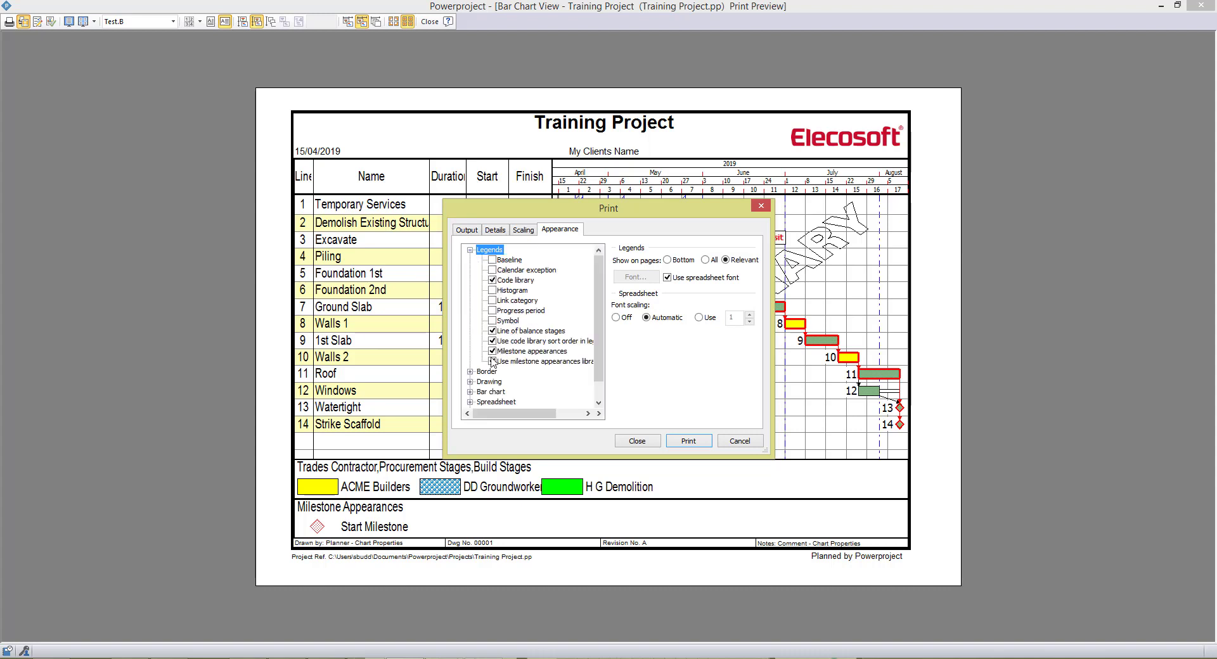
pyautogui.click(493, 351)
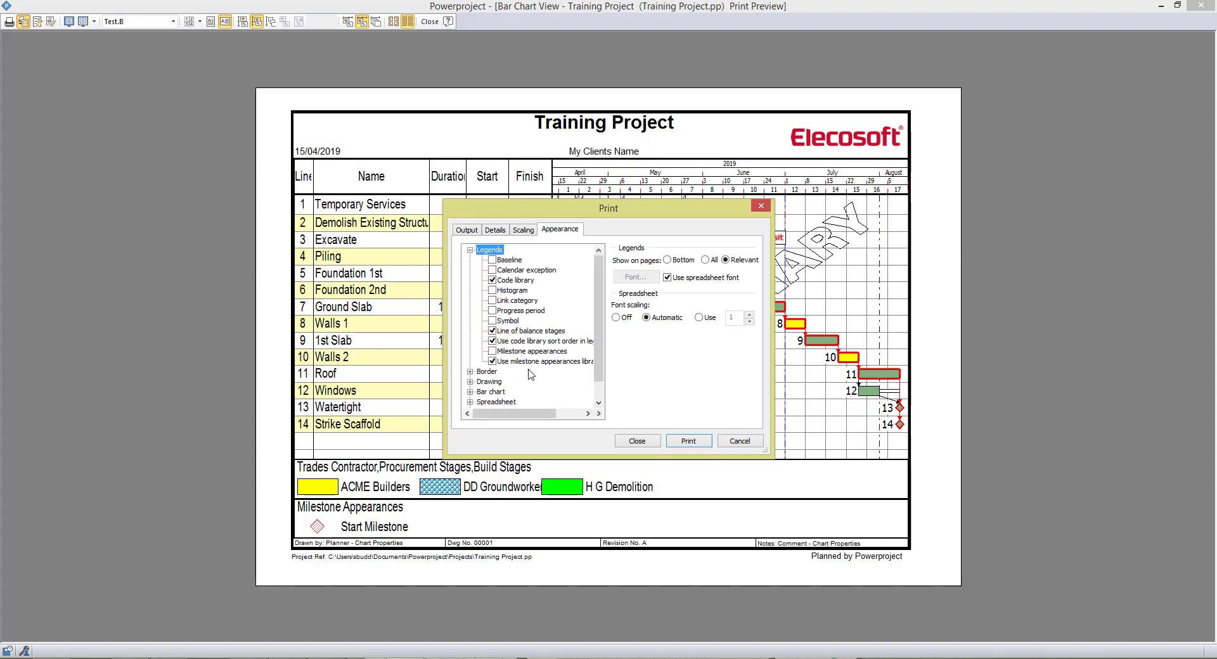
pyautogui.click(636, 442)
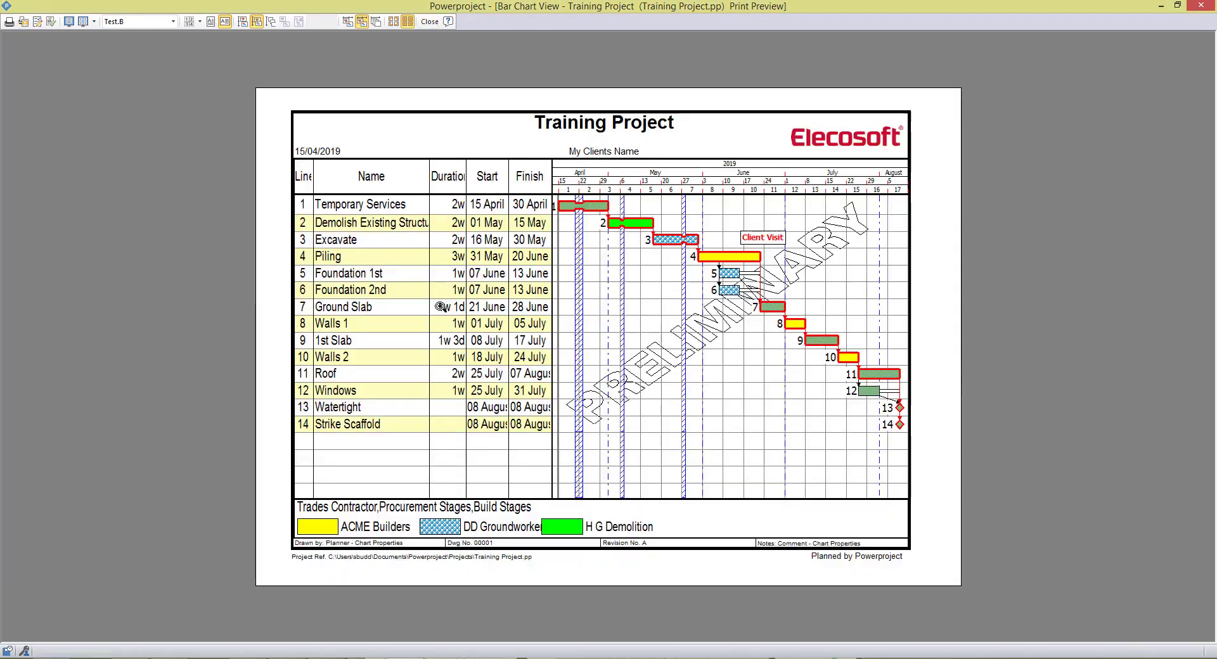
pyautogui.click(388, 548)
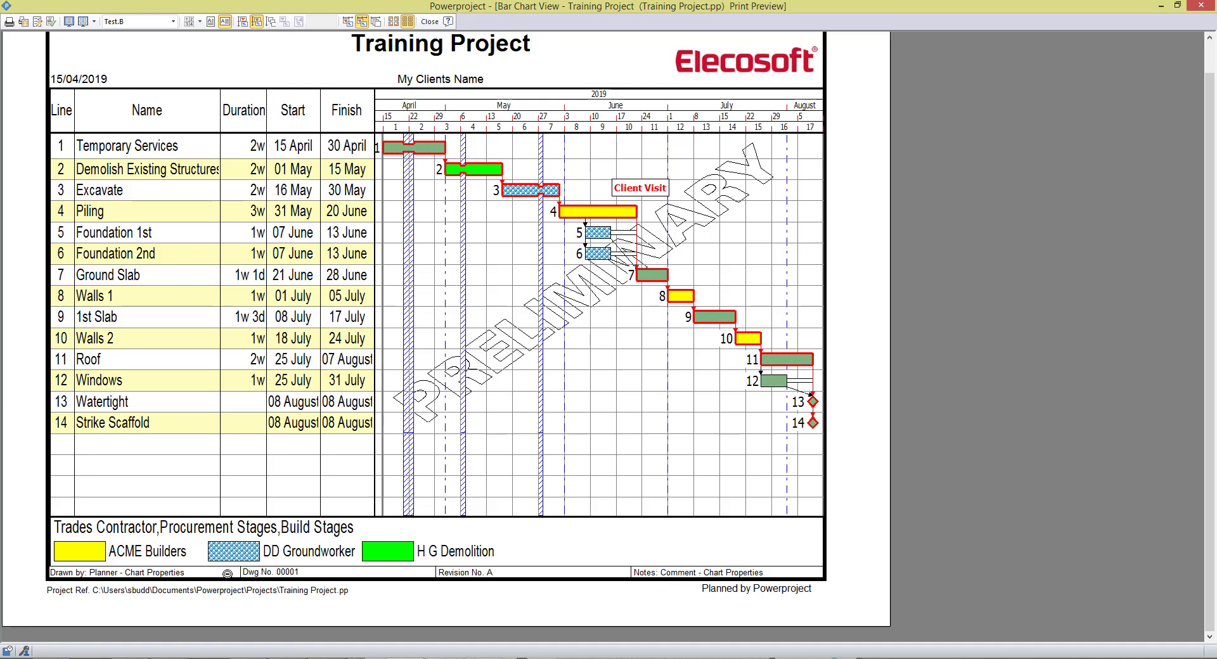
pyautogui.click(157, 574)
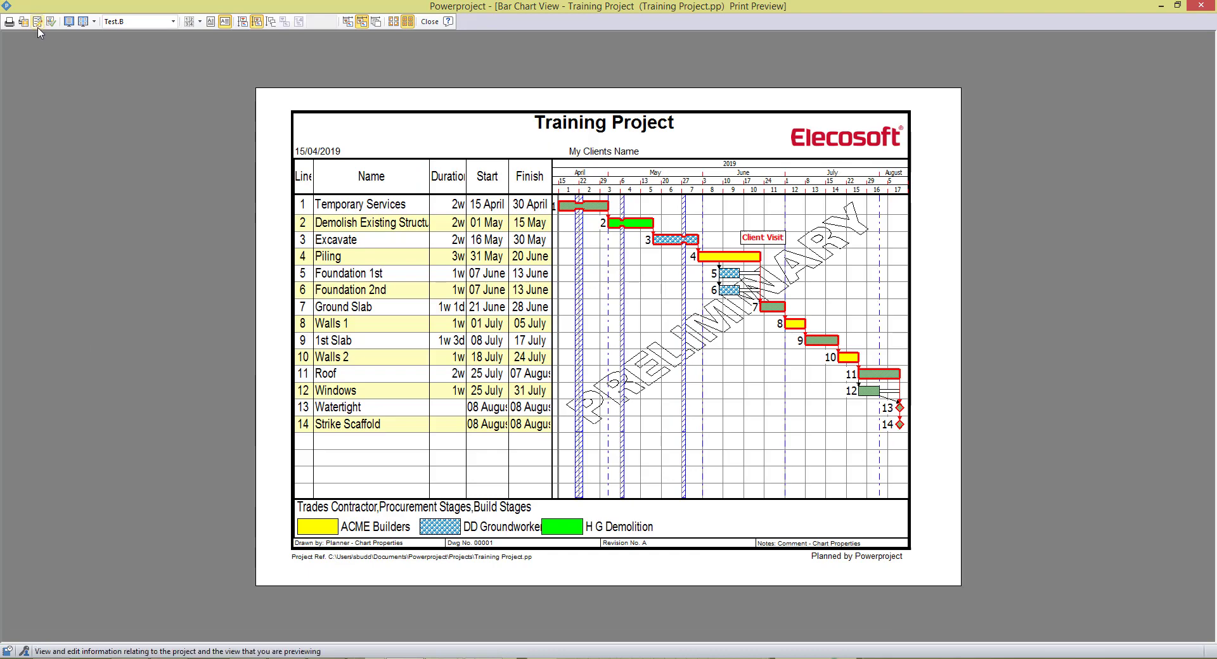
# Step: Set the Comment output field to 'Note' and enter the author's name in Drawn by
pyautogui.click(37, 22)
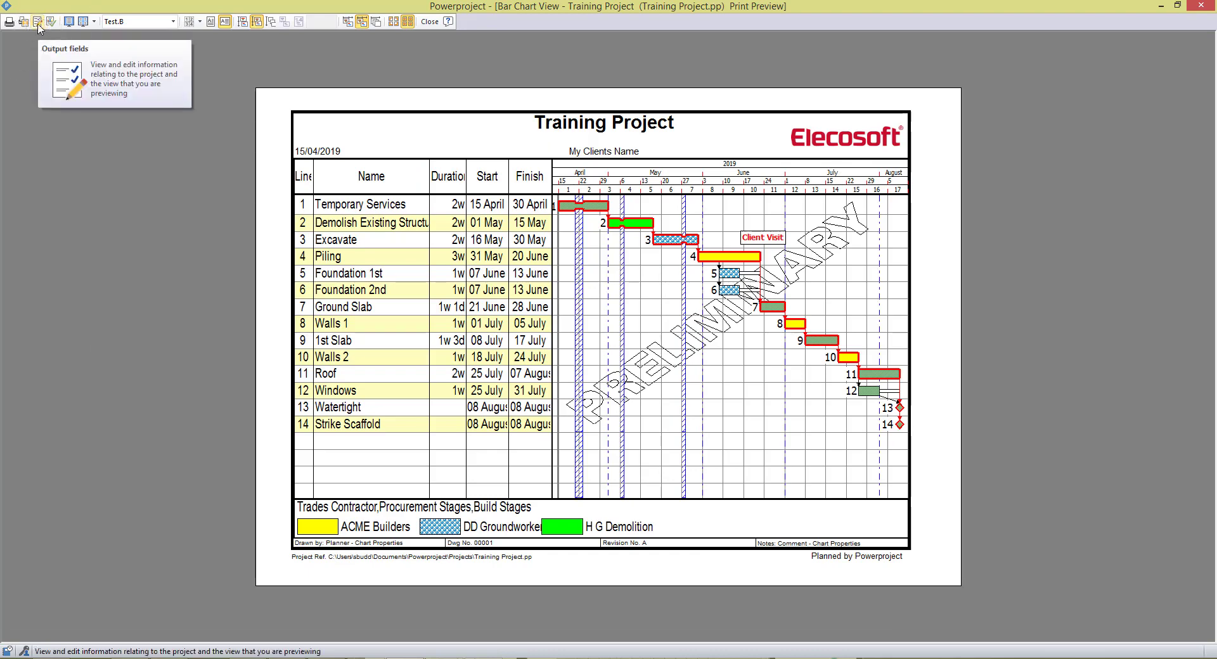
pyautogui.click(37, 24)
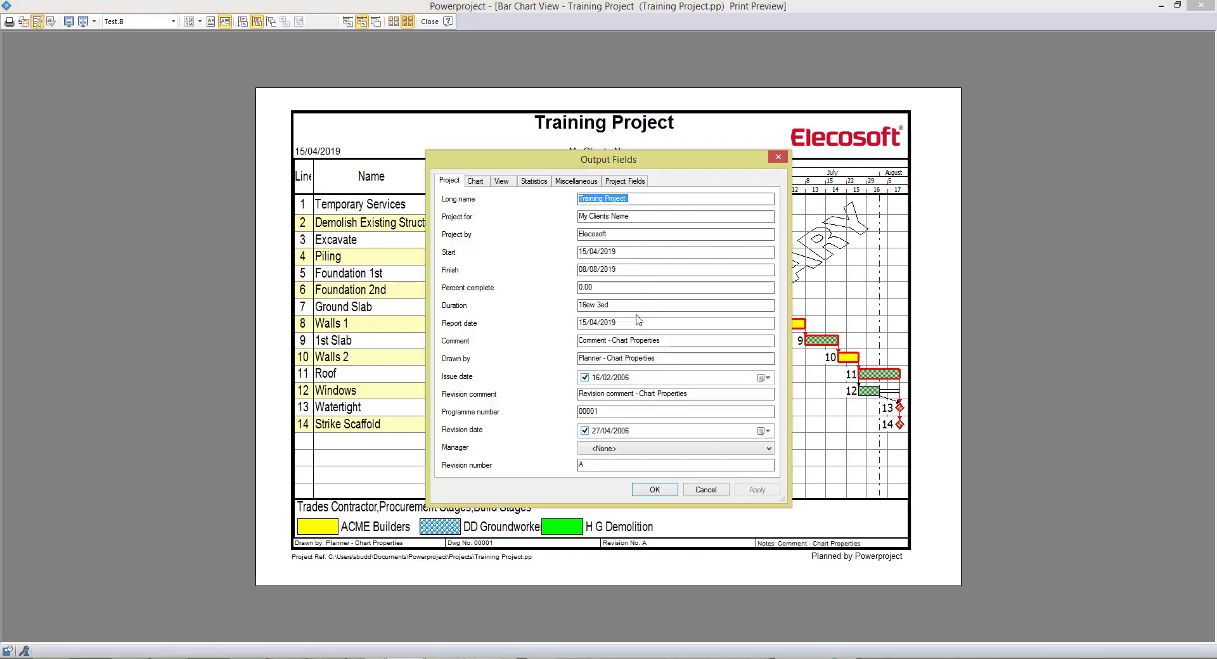
pyautogui.click(596, 340)
pyautogui.write('Notes')
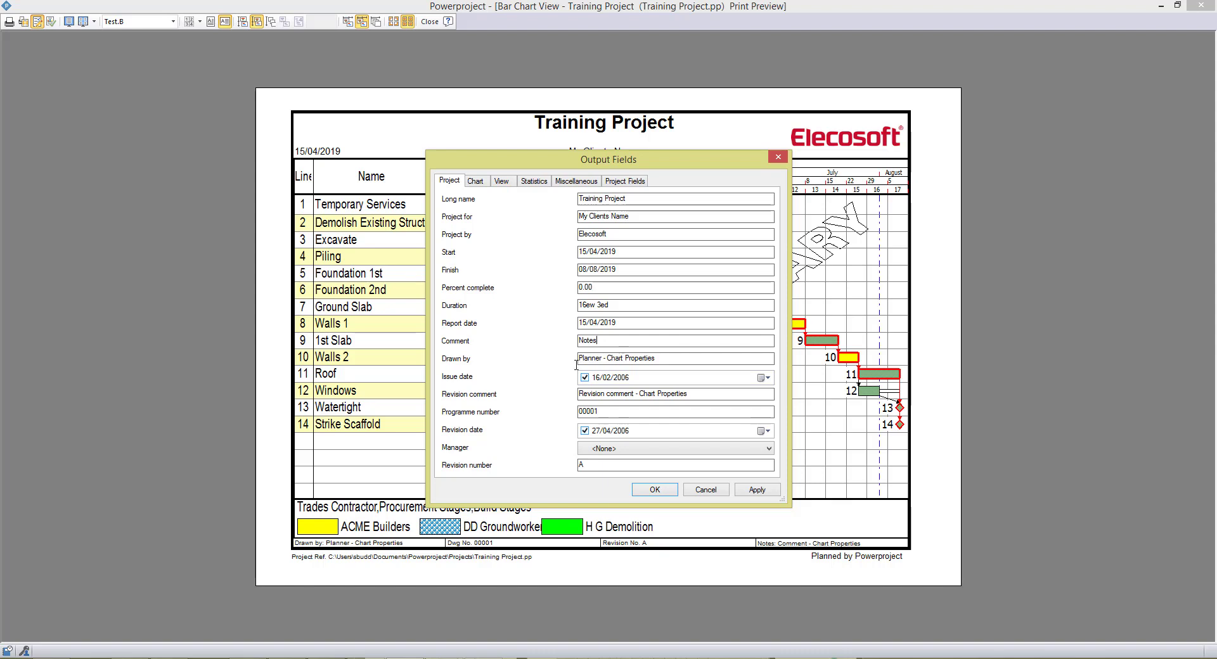
pyautogui.press('Tab')
pyautogui.write('Sam')
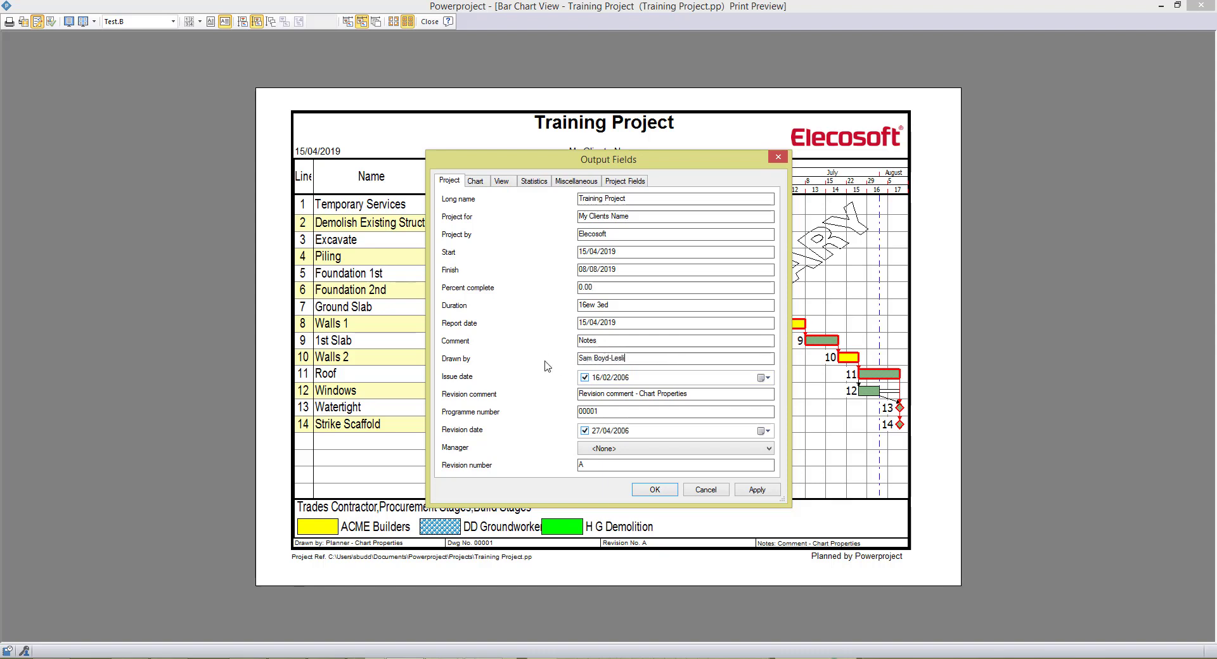
pyautogui.click(654, 491)
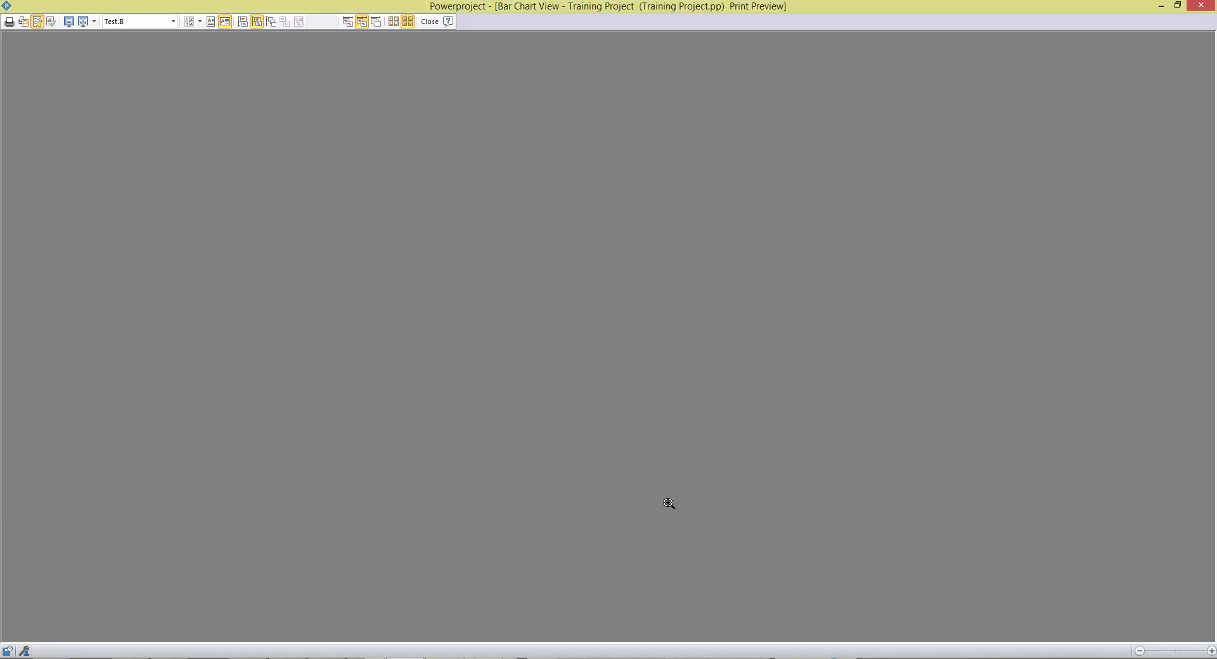
pyautogui.click(503, 566)
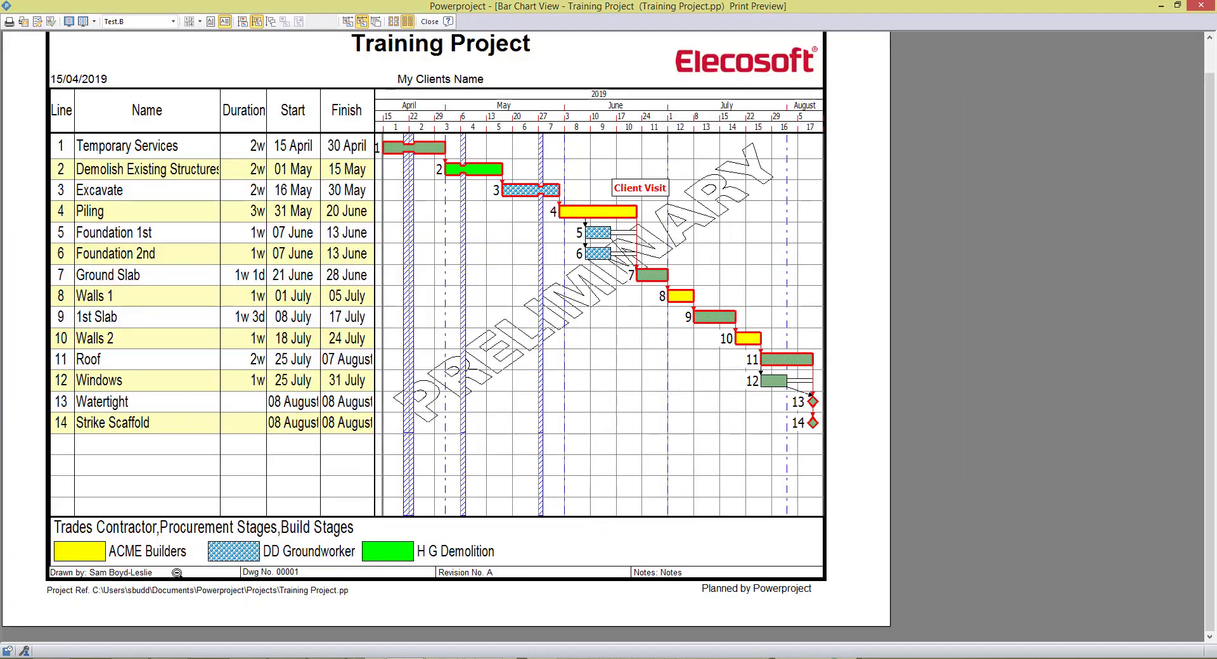